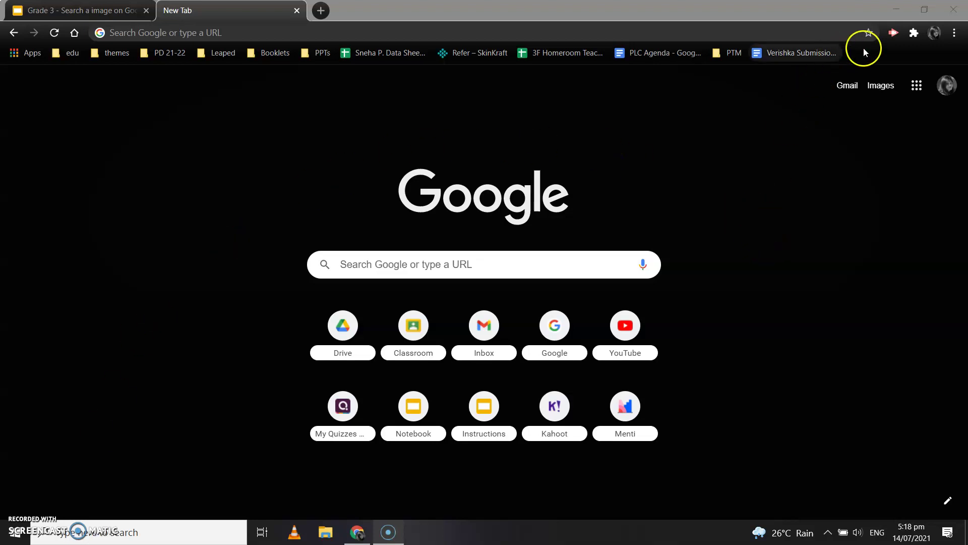
# Open the Google apps launcher on the Chrome new tab page.
pyautogui.click(917, 86)
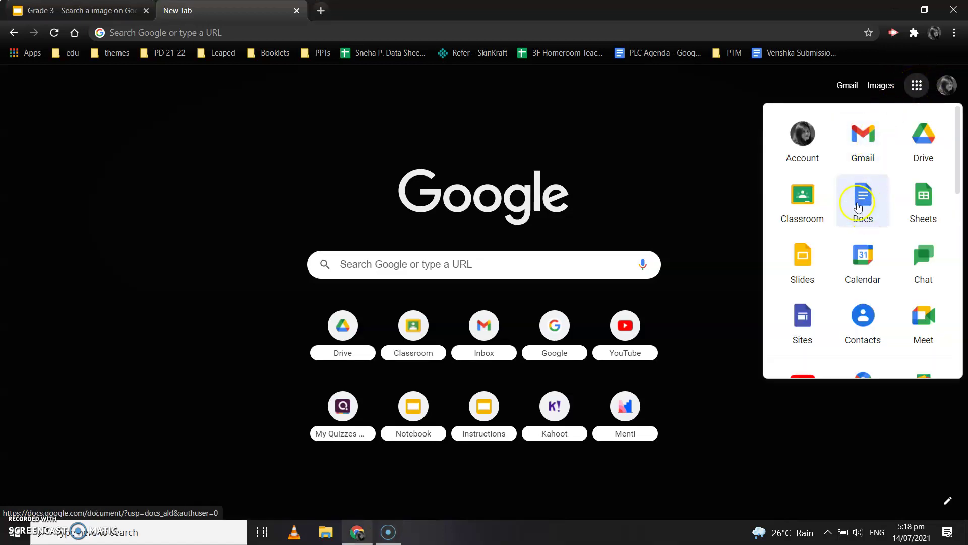
# Create a blank Google Doc from the apps panel and rename it 'Searching Activity'.
pyautogui.click(865, 210)
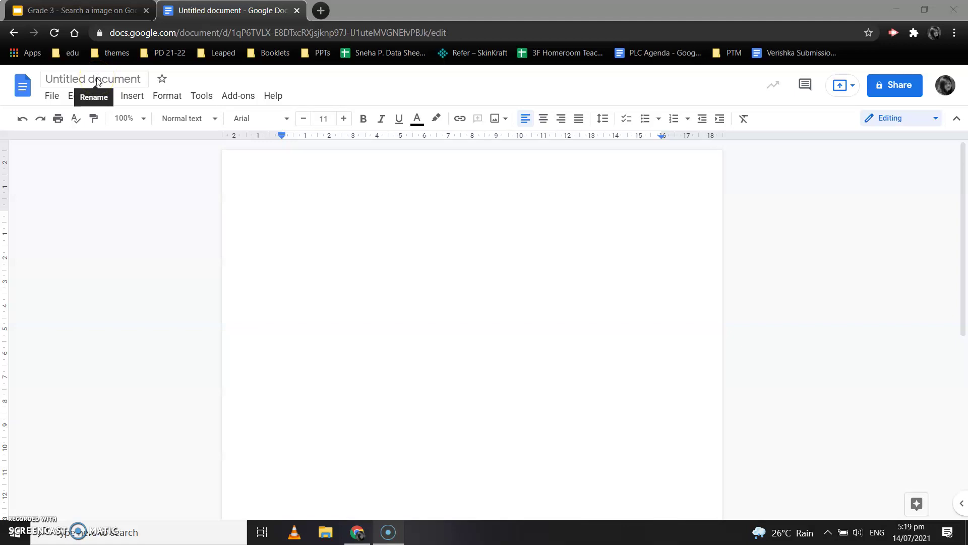
pyautogui.click(98, 79)
pyautogui.click(98, 79)
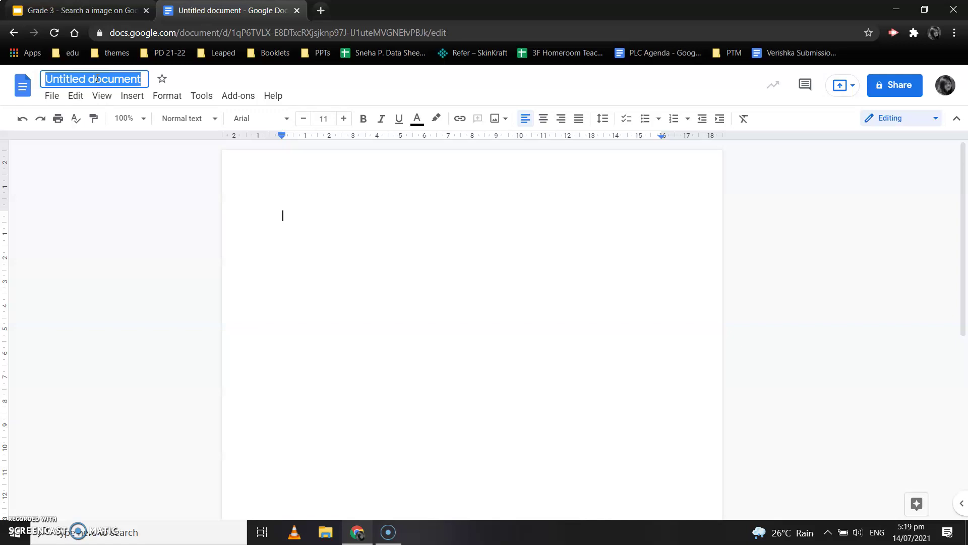
pyautogui.press('BackSpace')
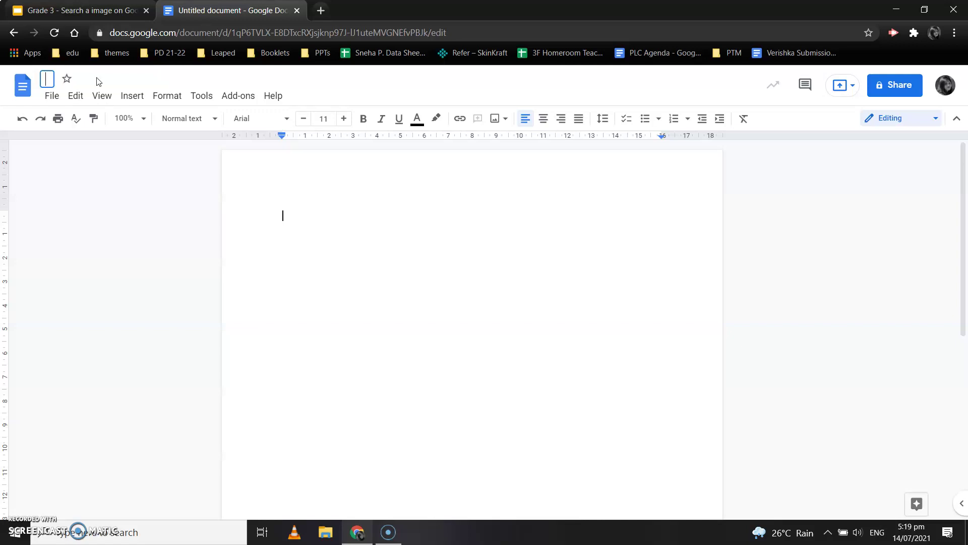
pyautogui.write('Searching')
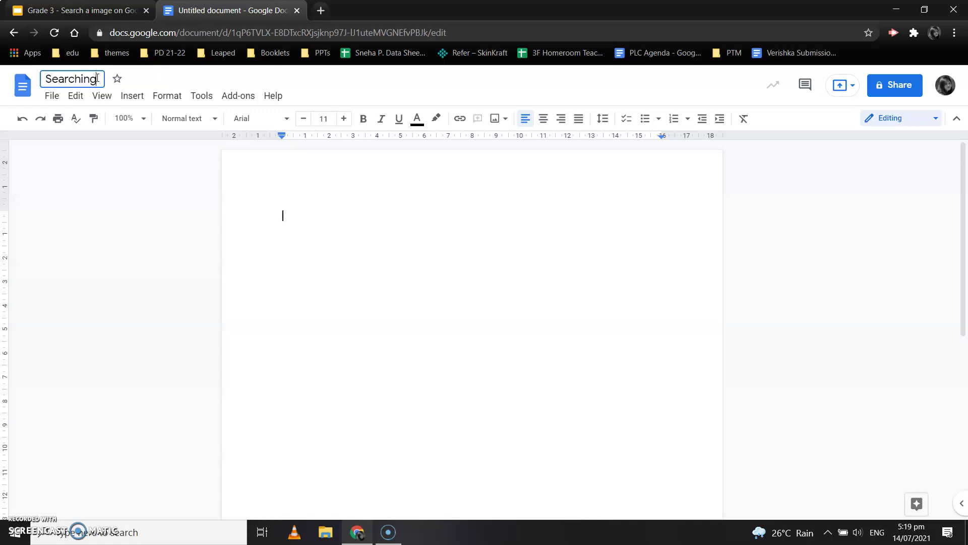
pyautogui.write(' Activity')
pyautogui.click(342, 218)
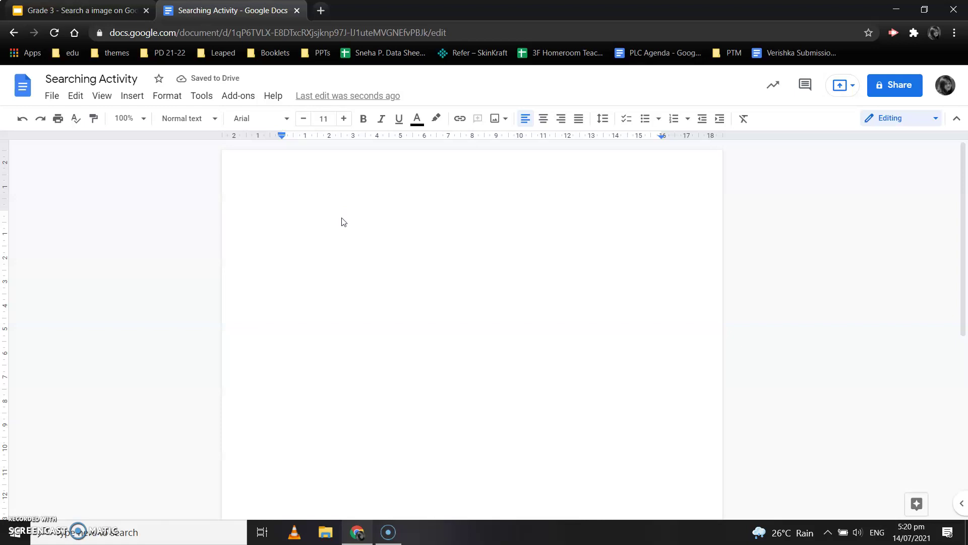
# Type a numbered list: Google App Launcher, Google Homepage, Google Document Homepage.
pyautogui.moveTo(328, 218); pyautogui.dragTo(301, 218)
pyautogui.write('1.')
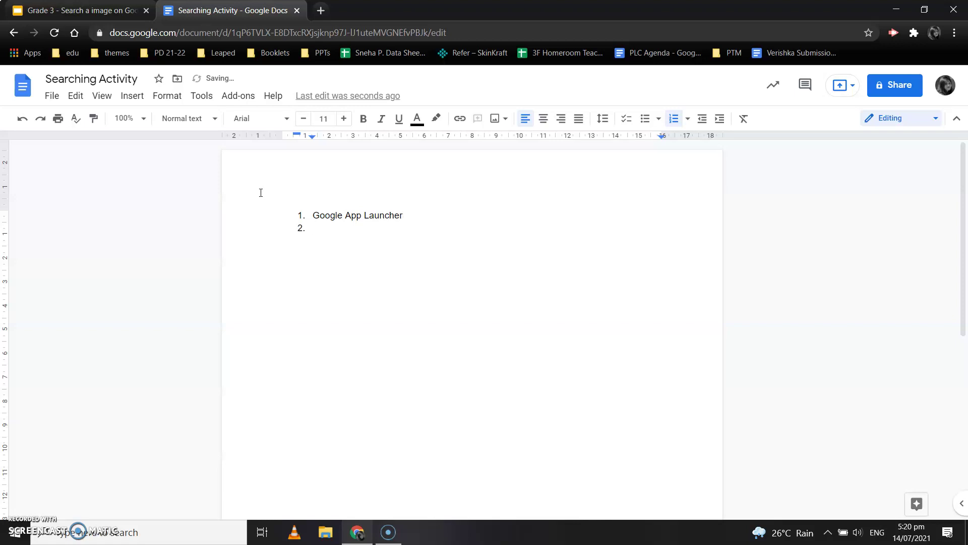
pyautogui.write('Google Document Homepage')
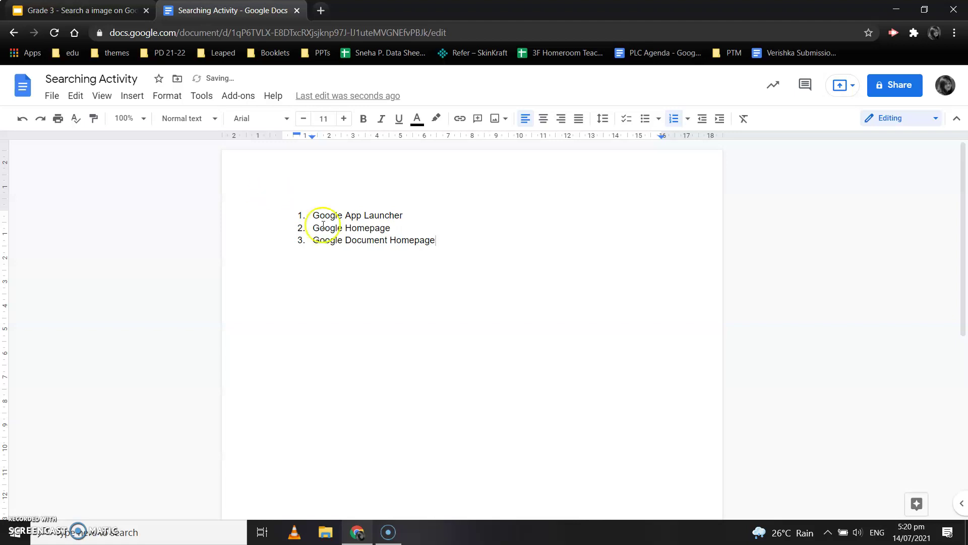
# Enlarge the three list items to 26 pt and open a new browser tab.
pyautogui.moveTo(439, 242); pyautogui.dragTo(312, 212)
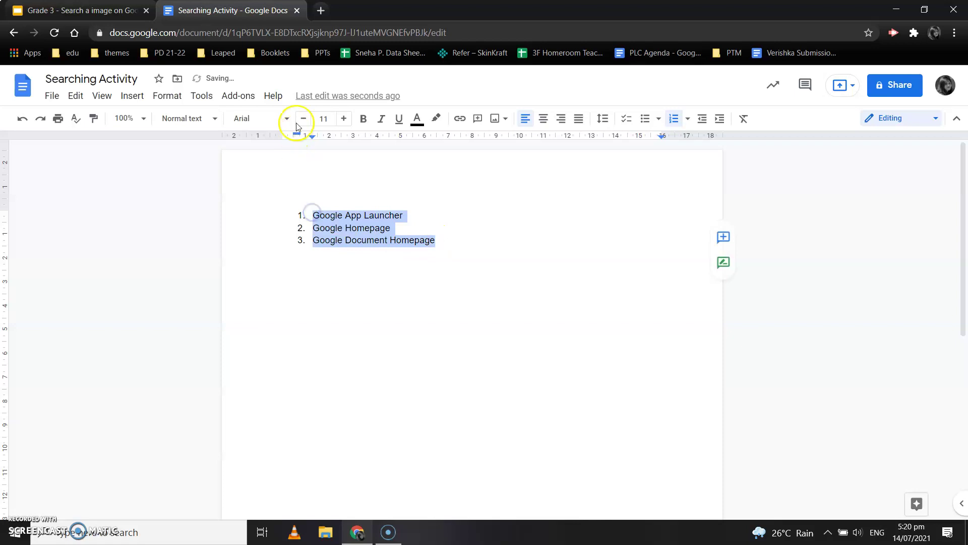
pyautogui.click(343, 120)
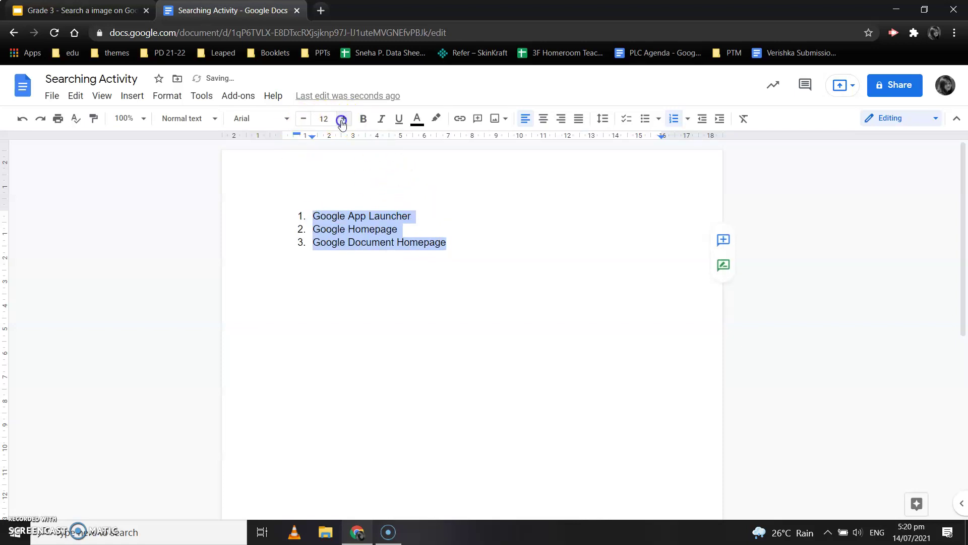
pyautogui.click(342, 120)
pyautogui.click(342, 120)
pyautogui.click(342, 120)
pyautogui.click(343, 120)
pyautogui.click(342, 120)
pyautogui.click(342, 120)
pyautogui.click(342, 120)
pyautogui.click(342, 120)
pyautogui.click(342, 120)
pyautogui.click(342, 120)
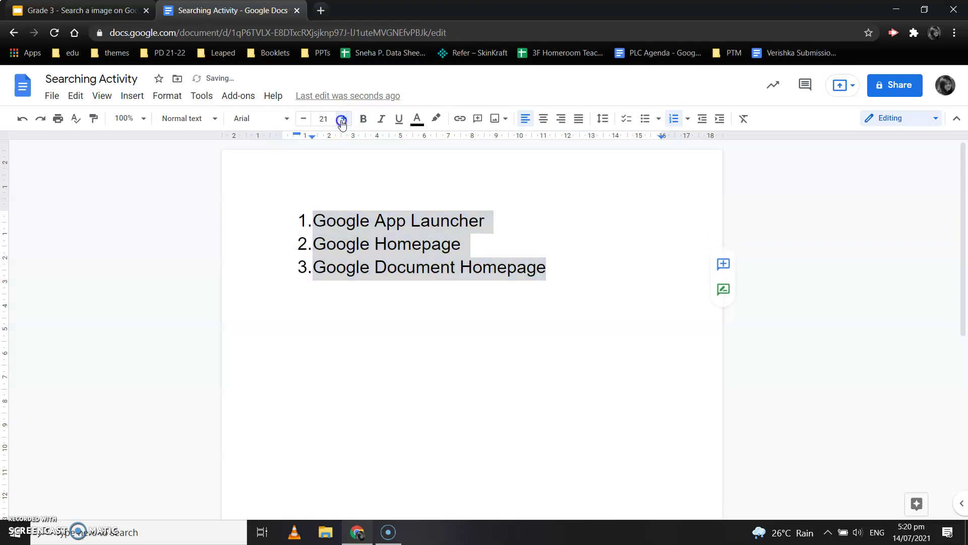
pyautogui.click(342, 120)
pyautogui.click(343, 120)
pyautogui.click(342, 120)
pyautogui.click(342, 120)
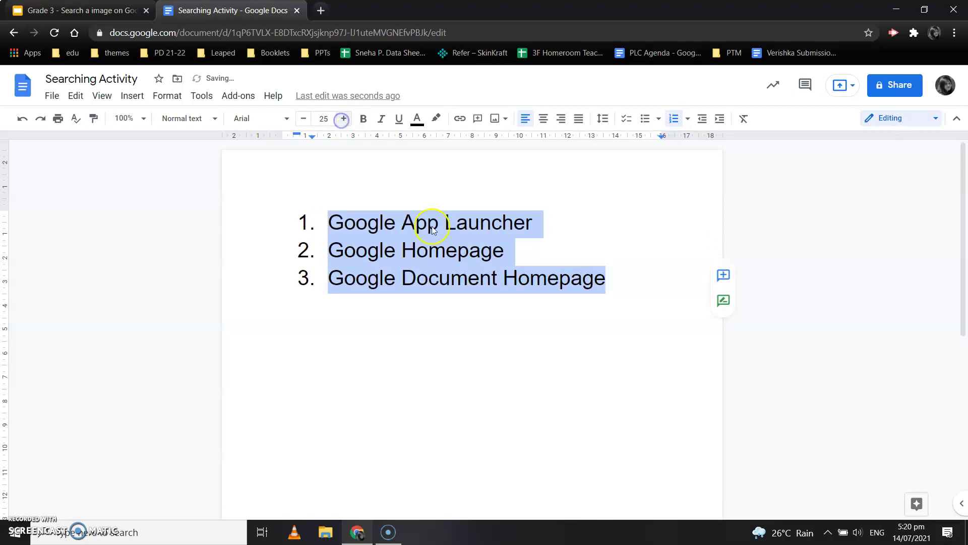
pyautogui.click(624, 281)
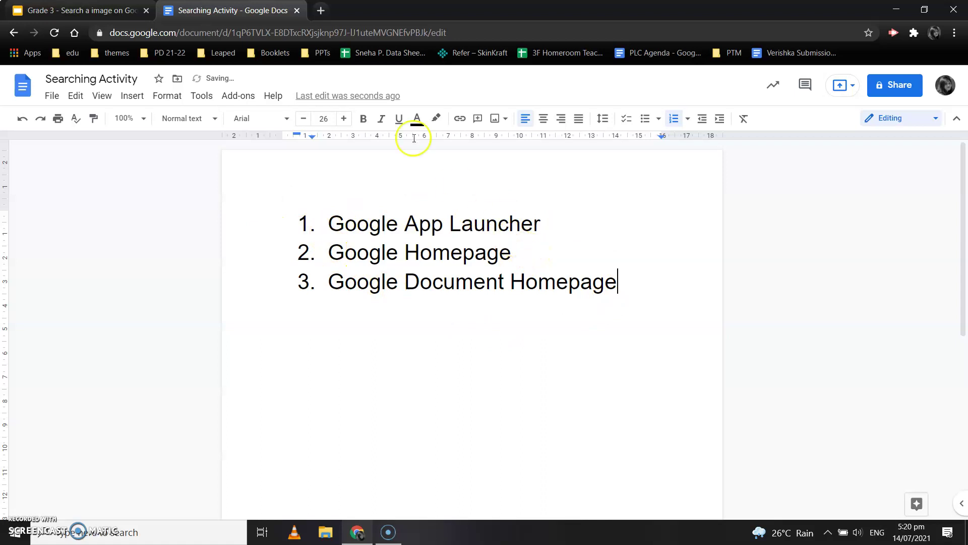
pyautogui.click(321, 10)
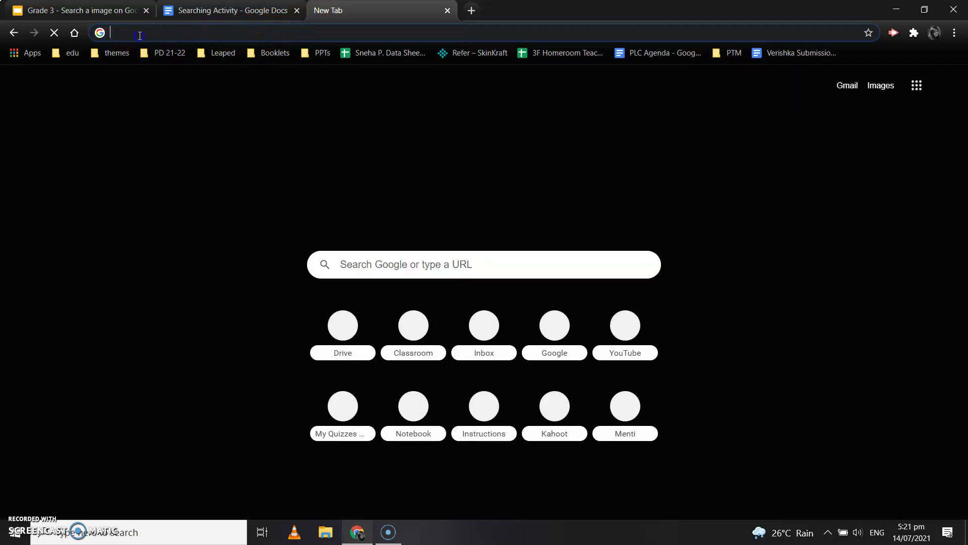
pyautogui.click(140, 34)
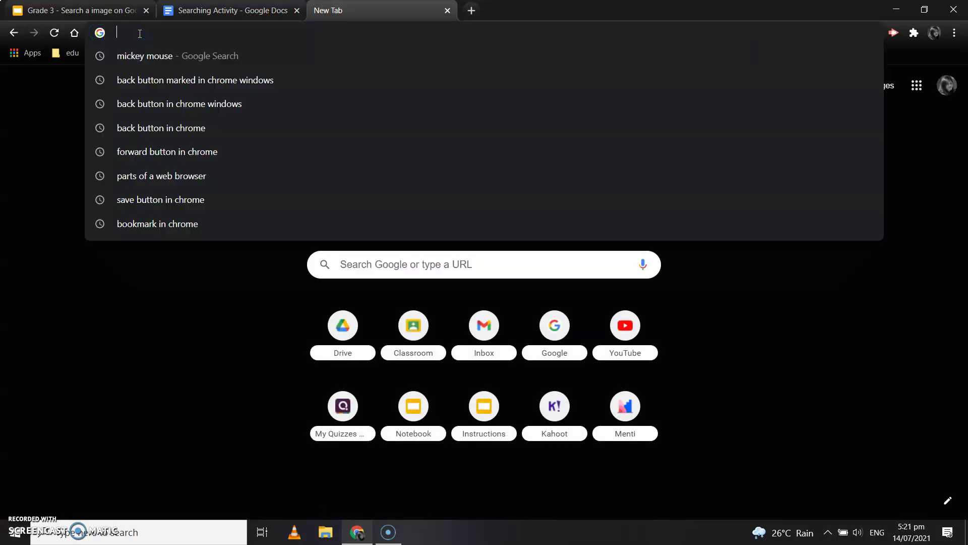
pyautogui.write('www.goo')
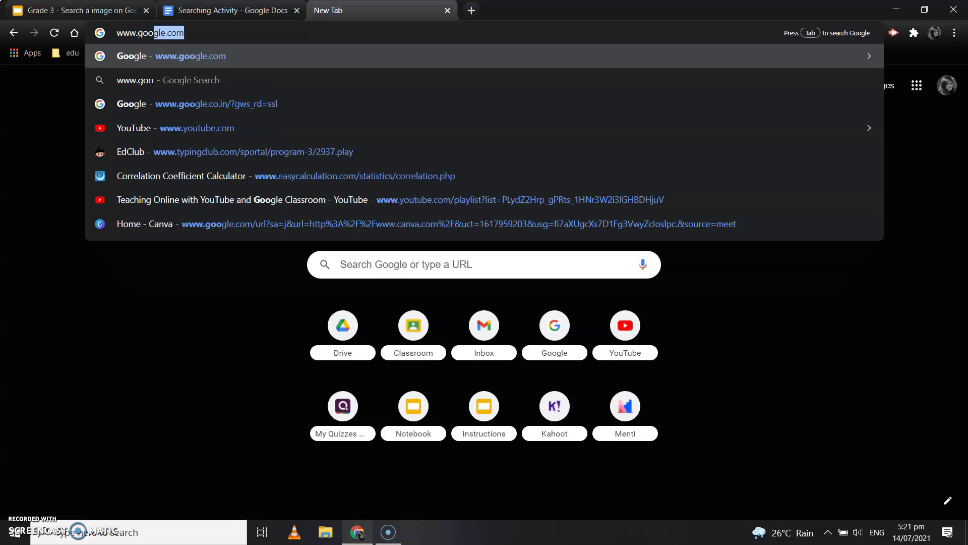
pyautogui.write('gle.com')
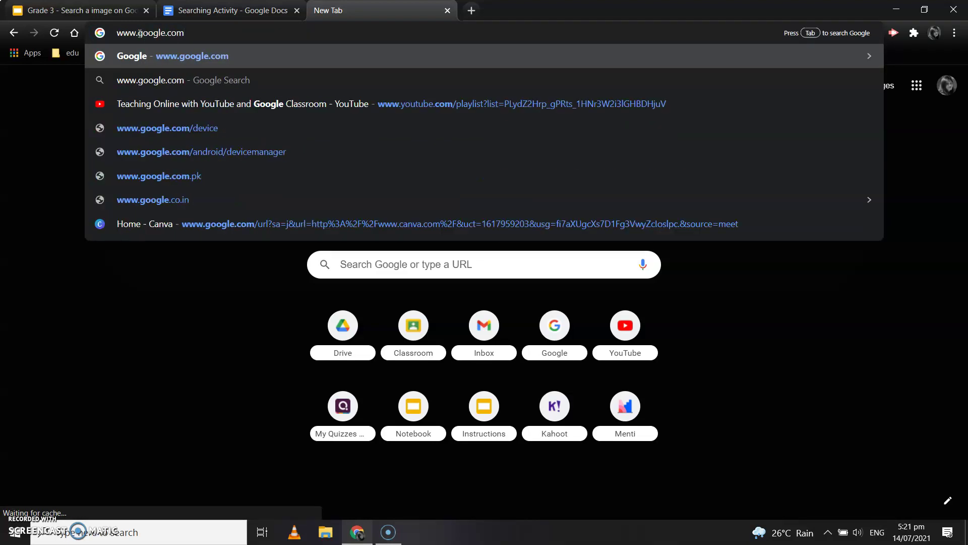
pyautogui.press('Return')
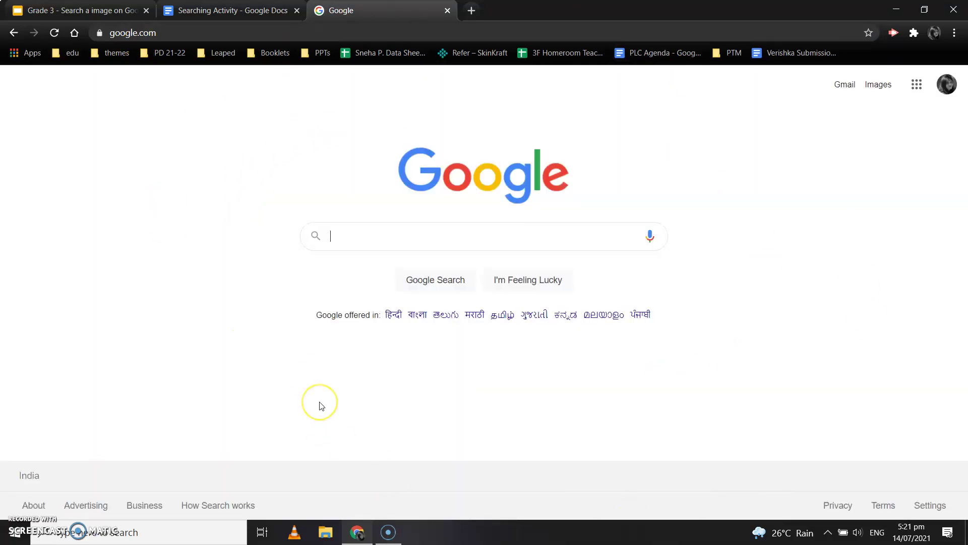
# Search Google for 'Google App launcher'.
pyautogui.click(215, 11)
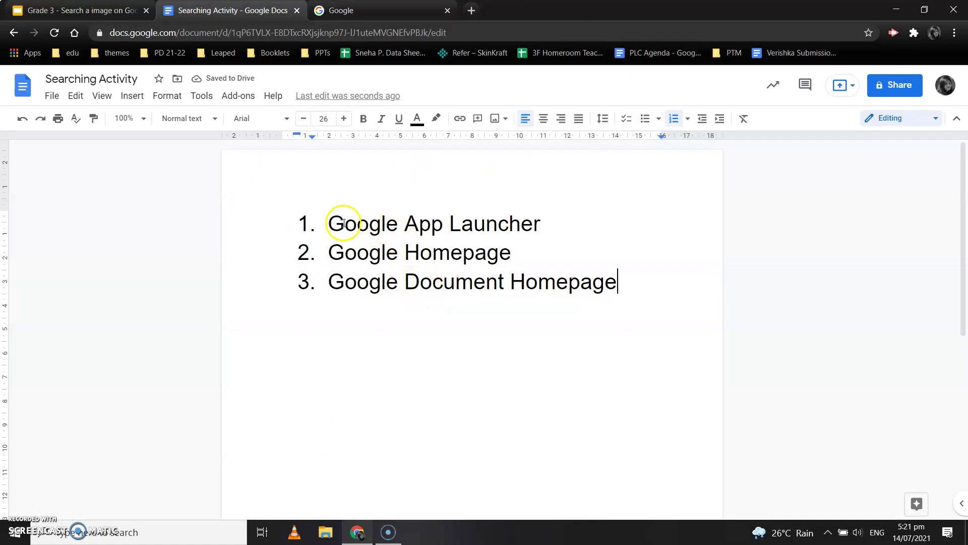
pyautogui.click(360, 12)
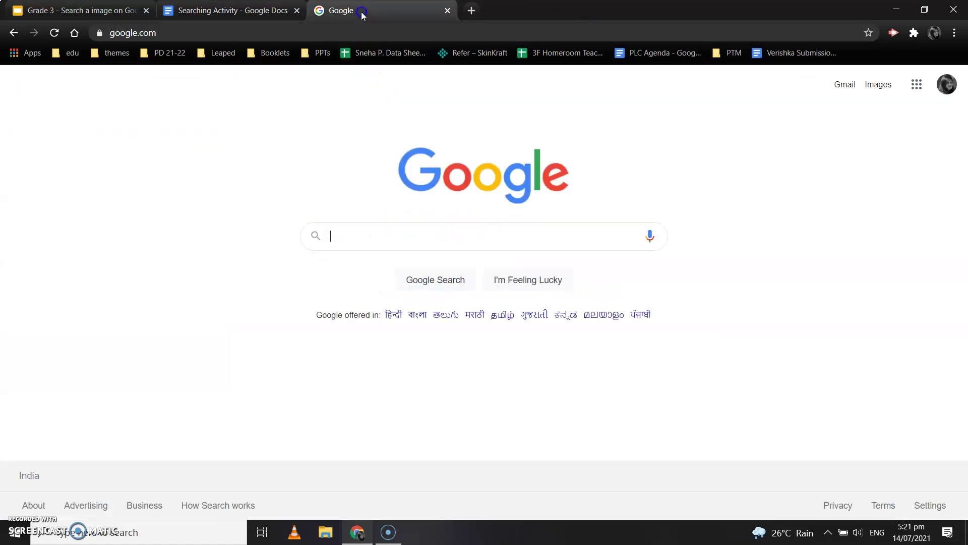
pyautogui.click(349, 236)
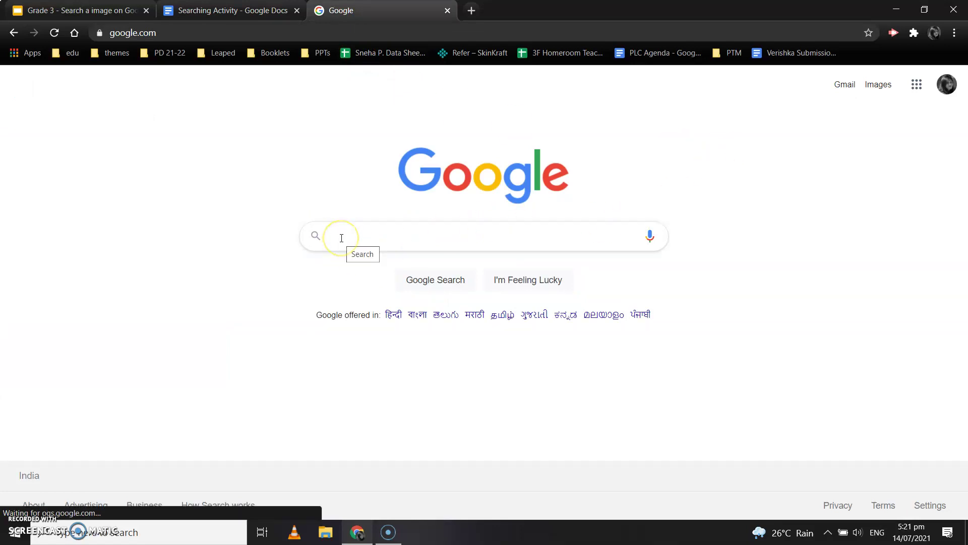
pyautogui.write('Google A')
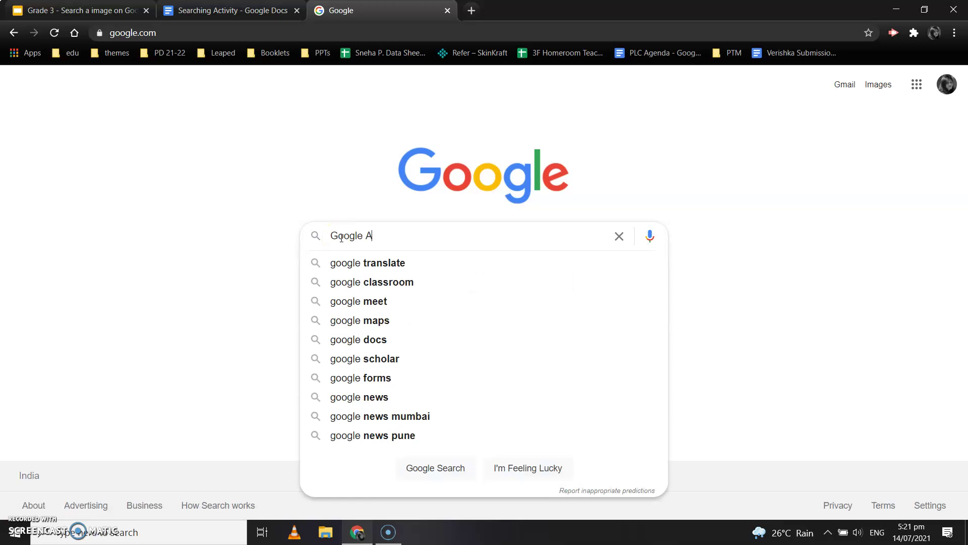
pyautogui.write('pp launcher')
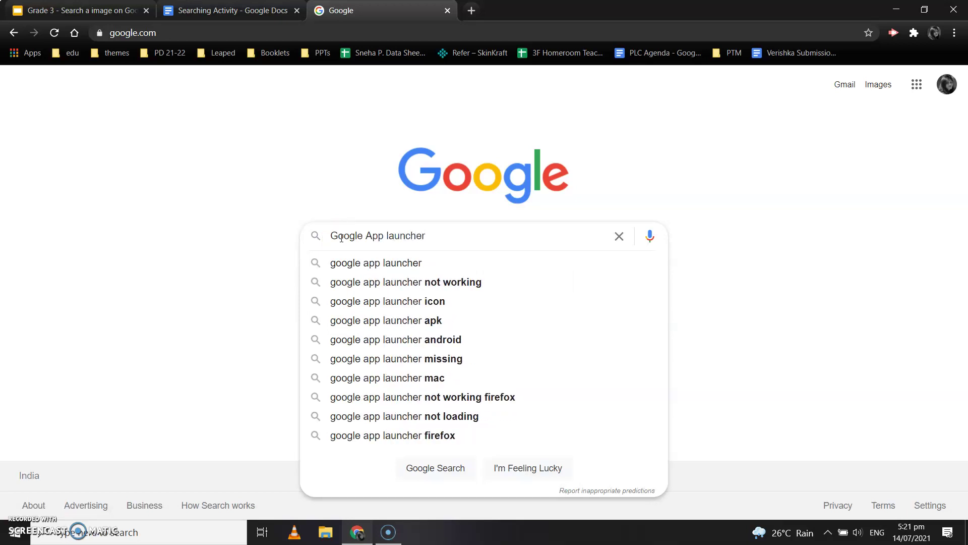
pyautogui.press('Return')
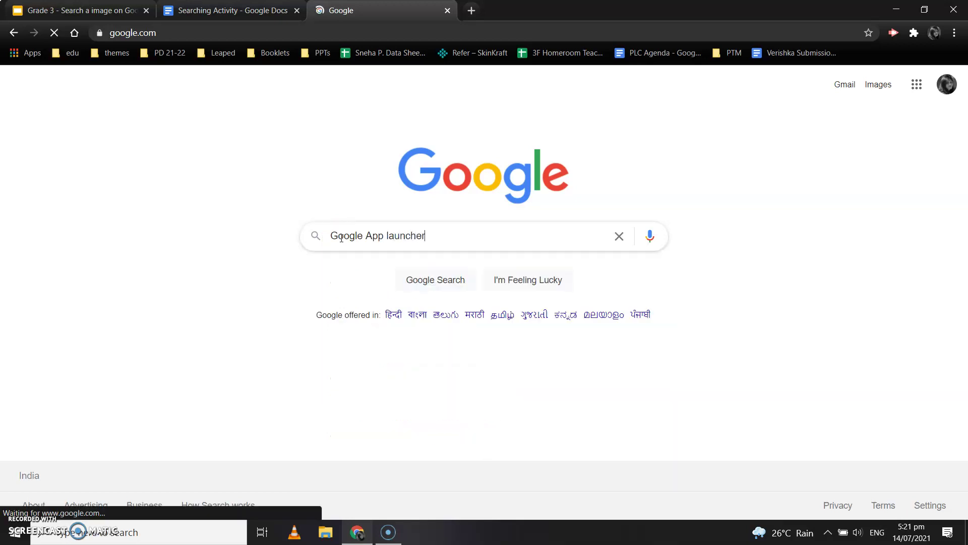
# Switch to image results for 'Google App launcher' and browse them.
pyautogui.click(340, 247)
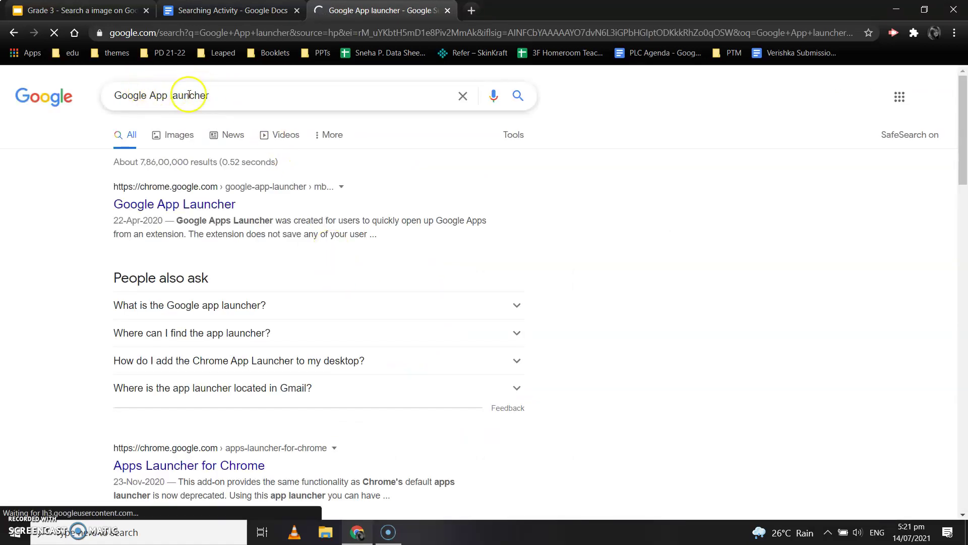
pyautogui.click(174, 136)
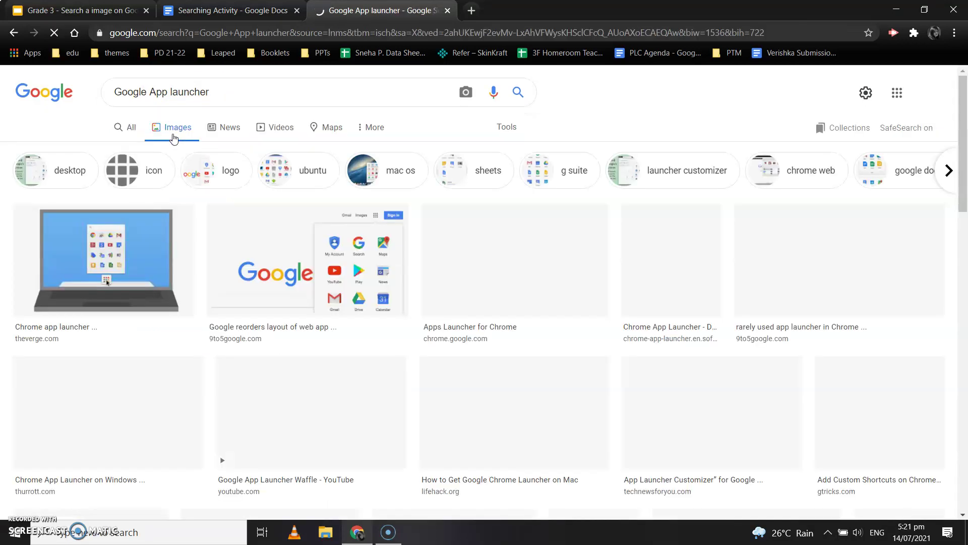
pyautogui.click(173, 176)
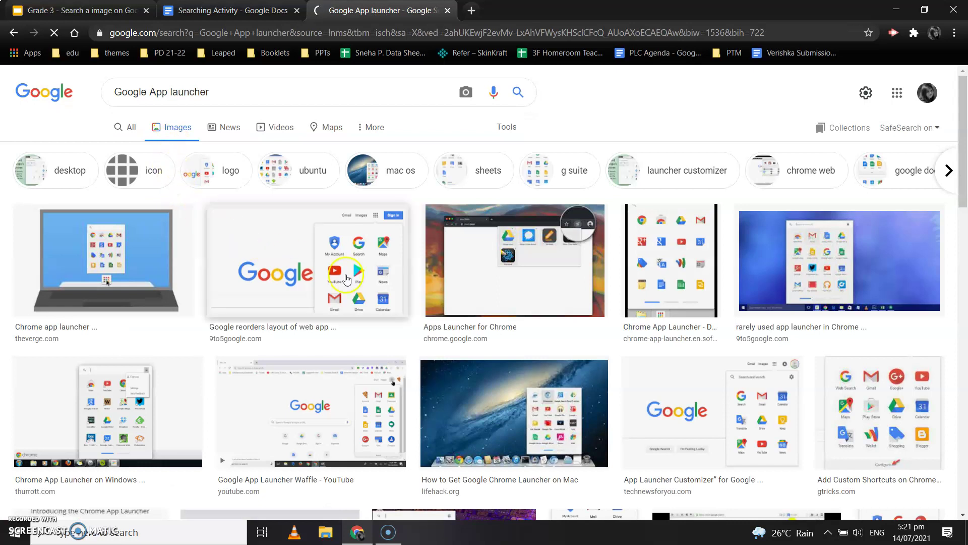
pyautogui.scroll(-1, 419, 300)
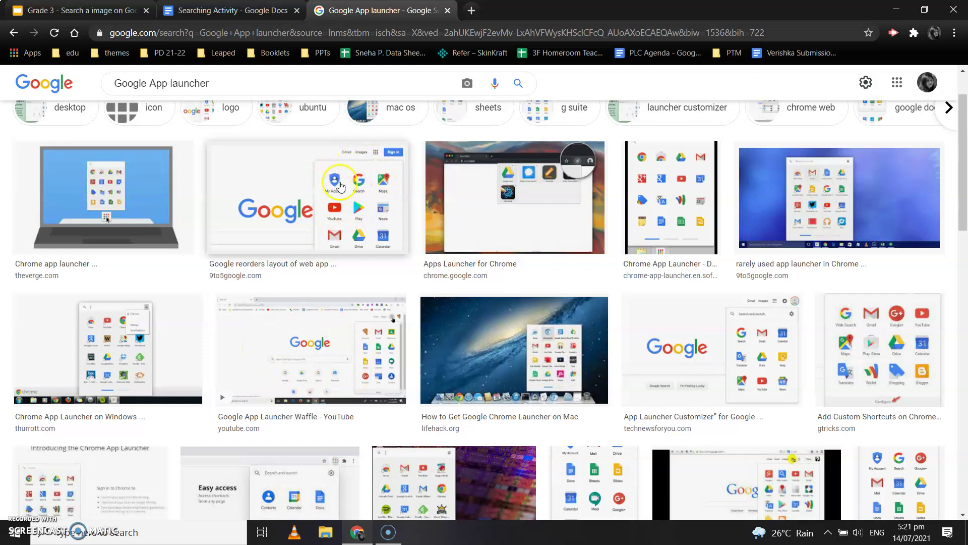
pyautogui.scroll(-2, 347, 204)
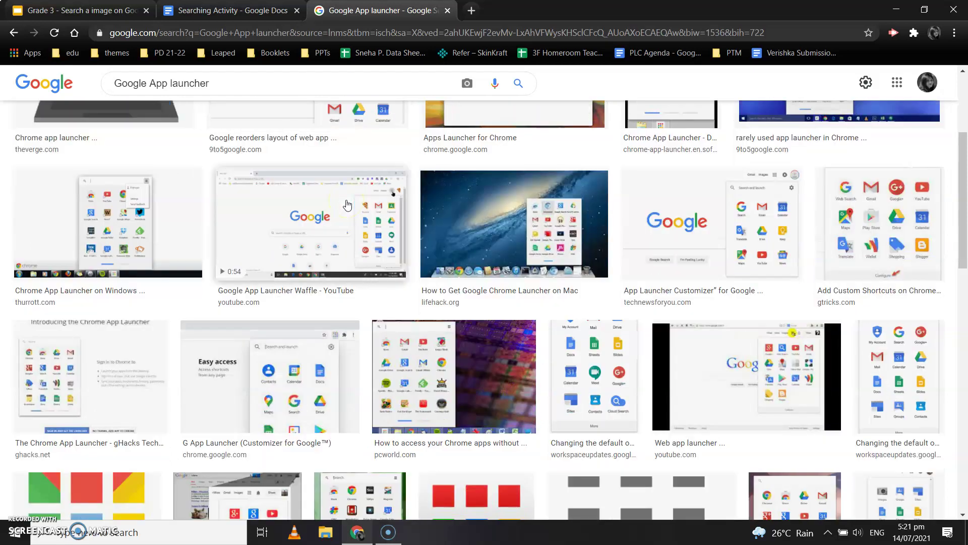
pyautogui.scroll(1, 347, 204)
pyautogui.scroll(1, 347, 203)
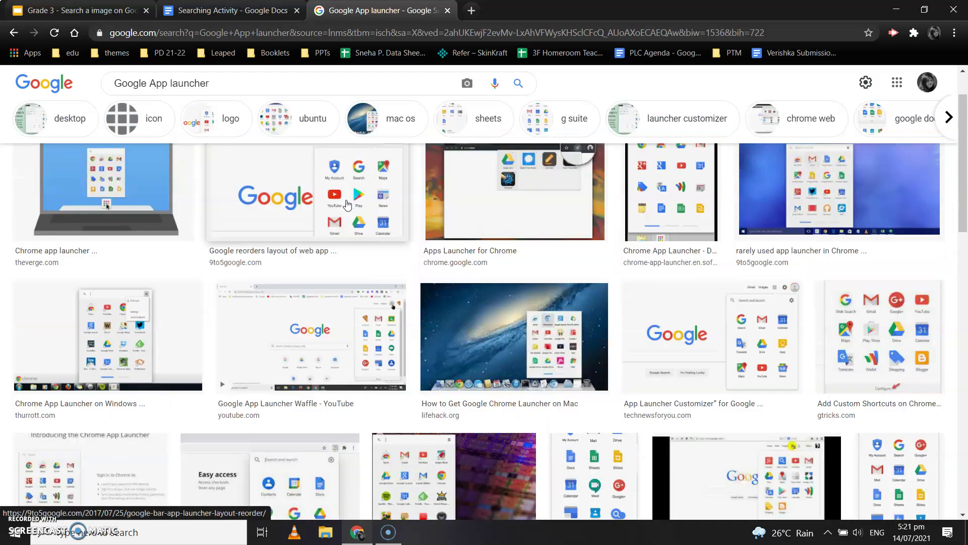
# Copy the 9to5Google launcher image and return to the Searching Activity document.
pyautogui.click(344, 207)
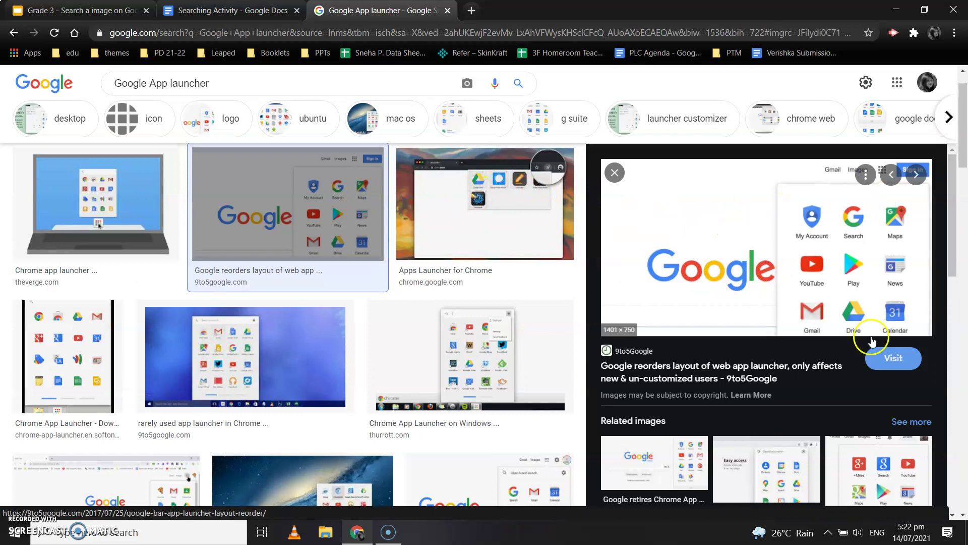
pyautogui.rightClick(735, 259)
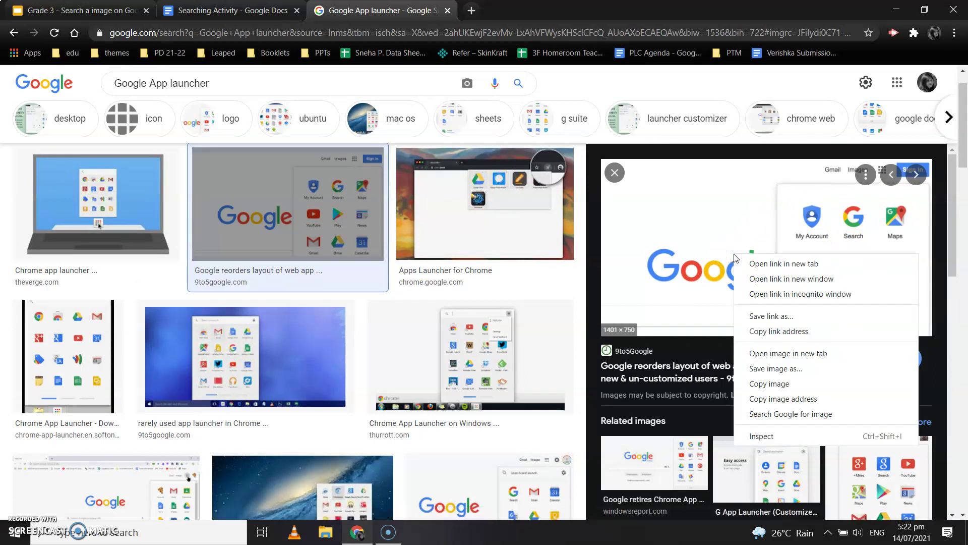
pyautogui.click(772, 385)
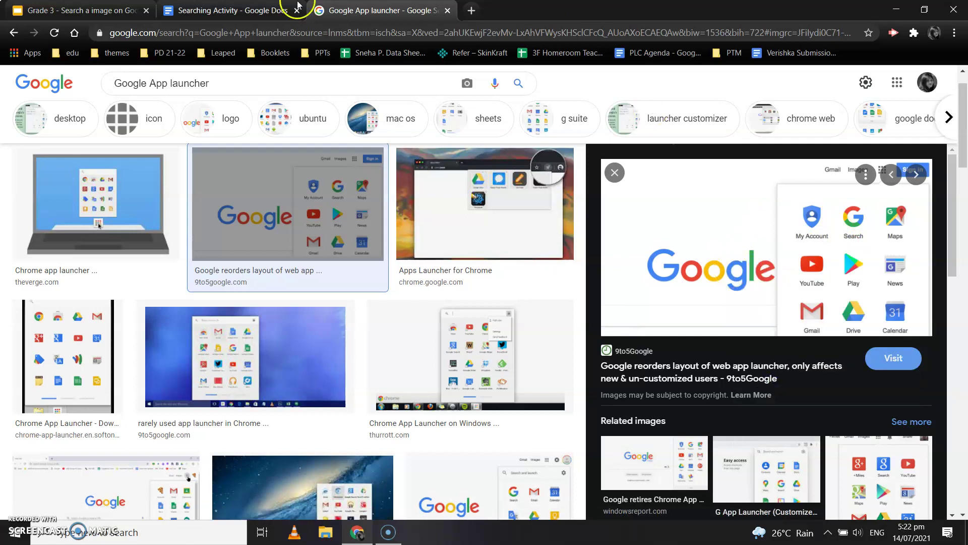
pyautogui.click(271, 7)
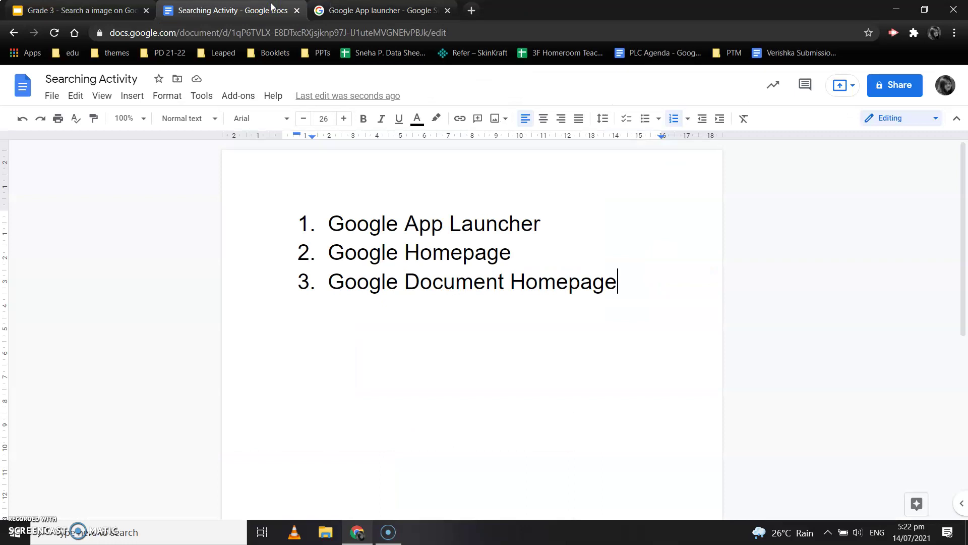
# Paste the launcher screenshot on an unnumbered line below the list and select it.
pyautogui.press('Return')
pyautogui.press('BackSpace')
pyautogui.press('BackSpace')
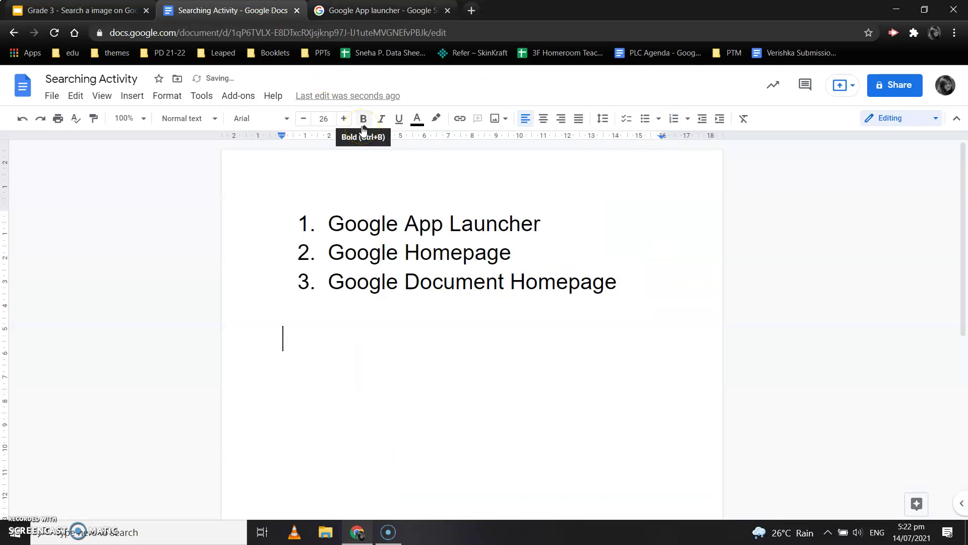
pyautogui.rightClick(285, 341)
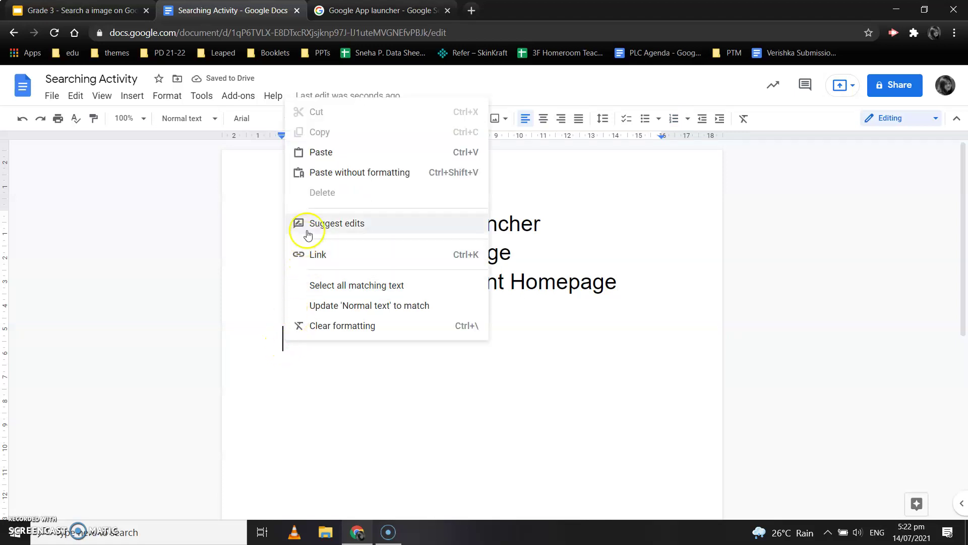
pyautogui.click(321, 153)
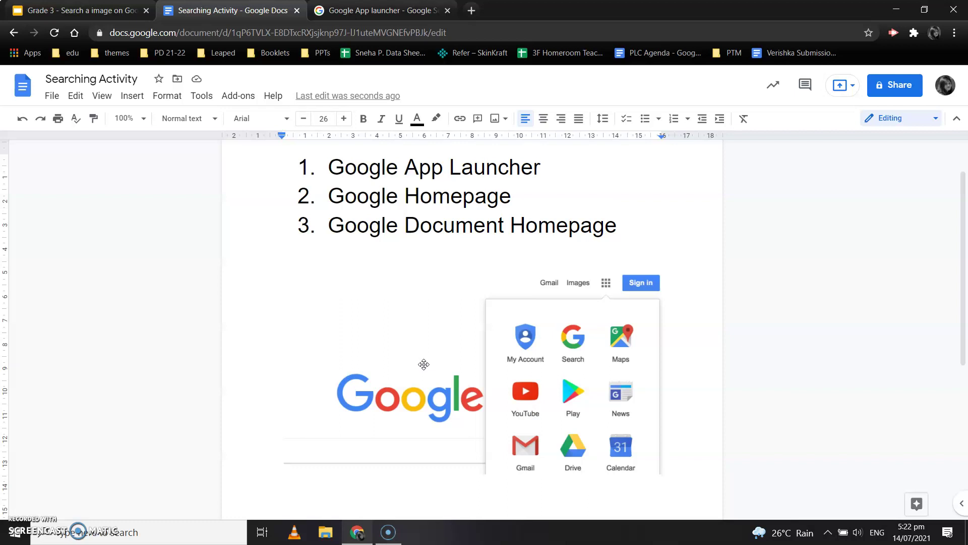
pyautogui.click(423, 367)
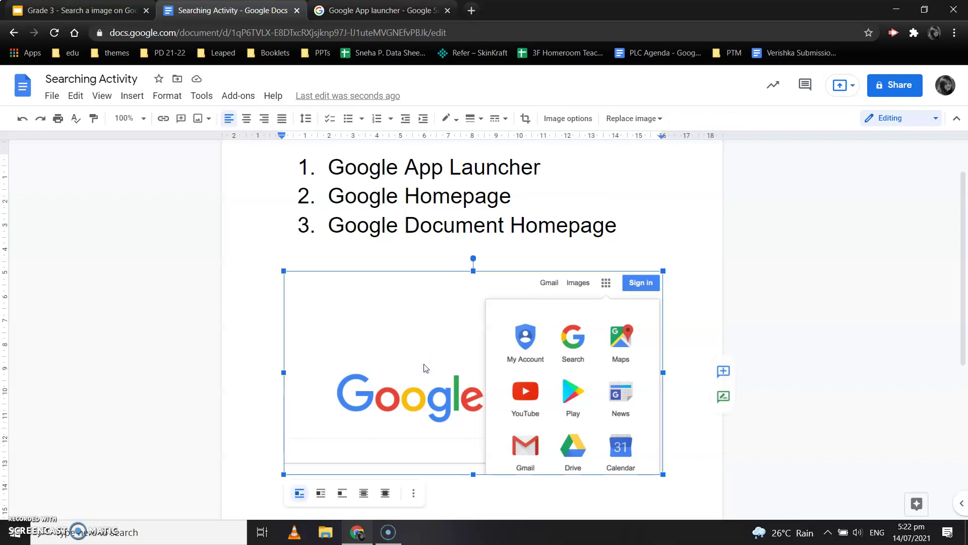
# Insert a bookmark on the selected launcher screenshot.
pyautogui.click(133, 97)
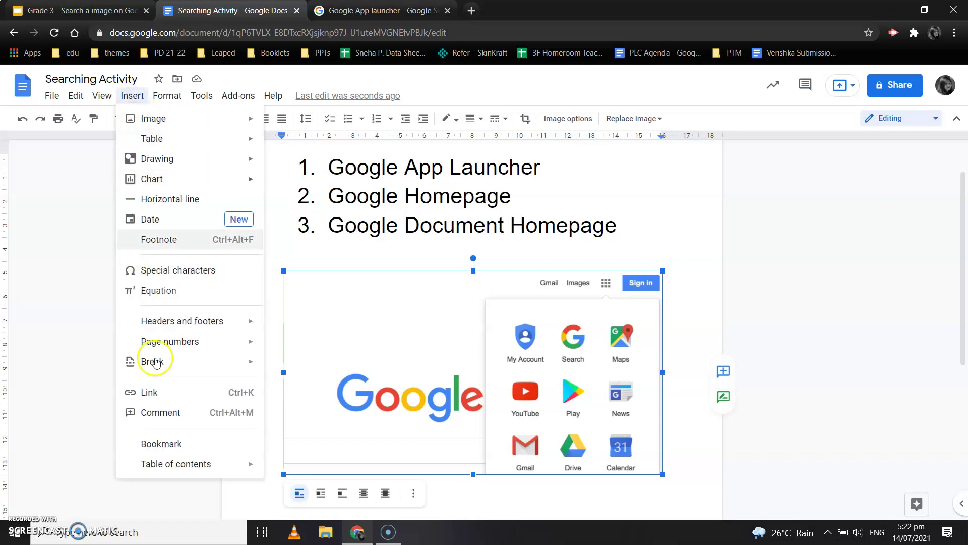
pyautogui.click(163, 444)
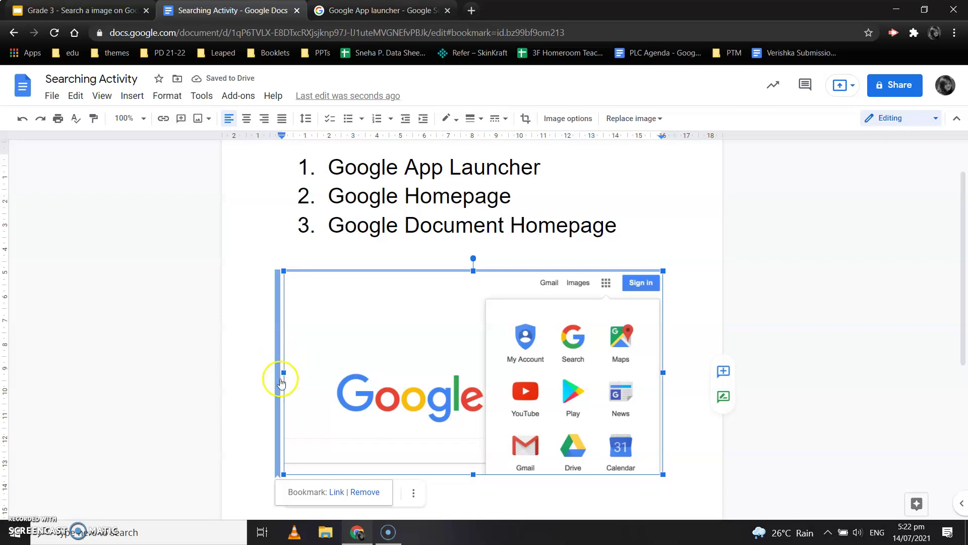
pyautogui.scroll(2, 280, 361)
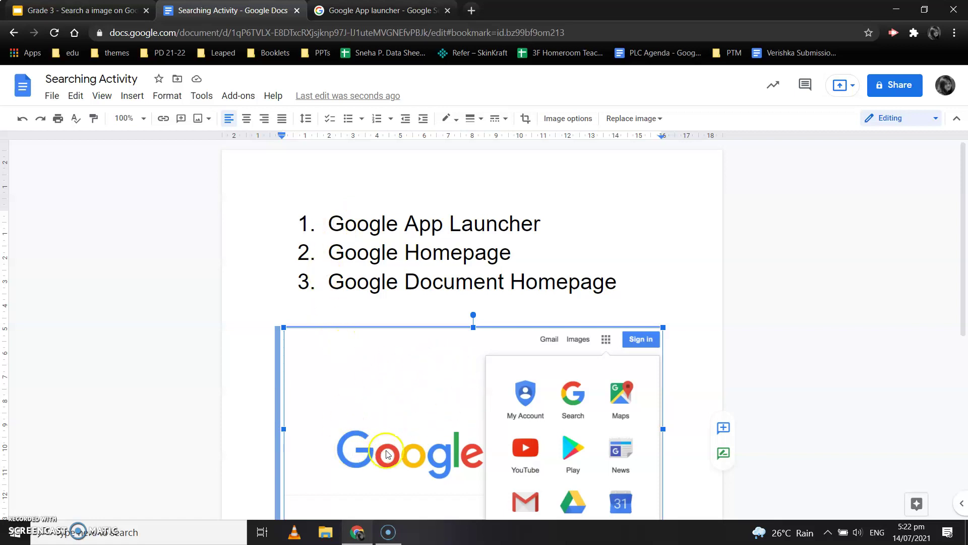
# Link the text 'Google App Launcher' to the screenshot's bookmark.
pyautogui.click(330, 224)
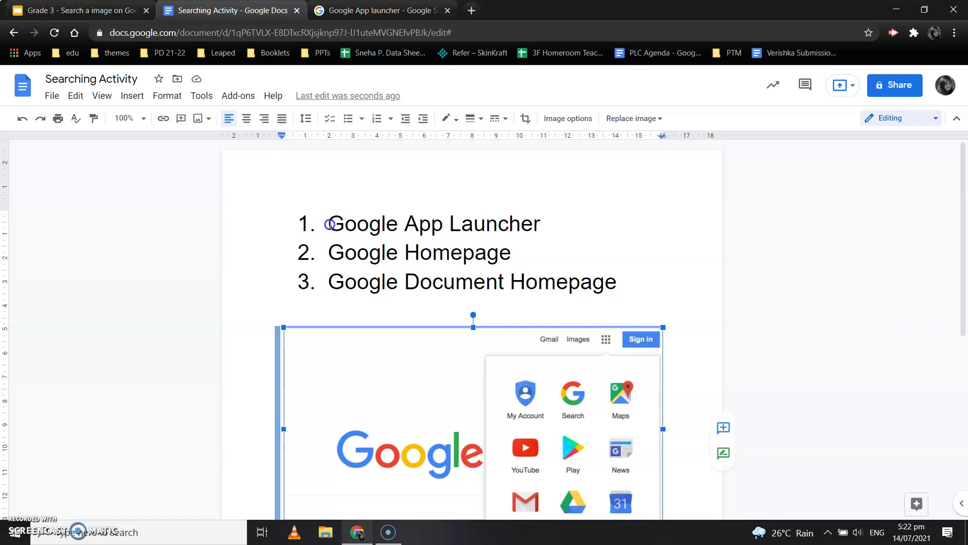
pyautogui.moveTo(400, 228); pyautogui.dragTo(528, 228)
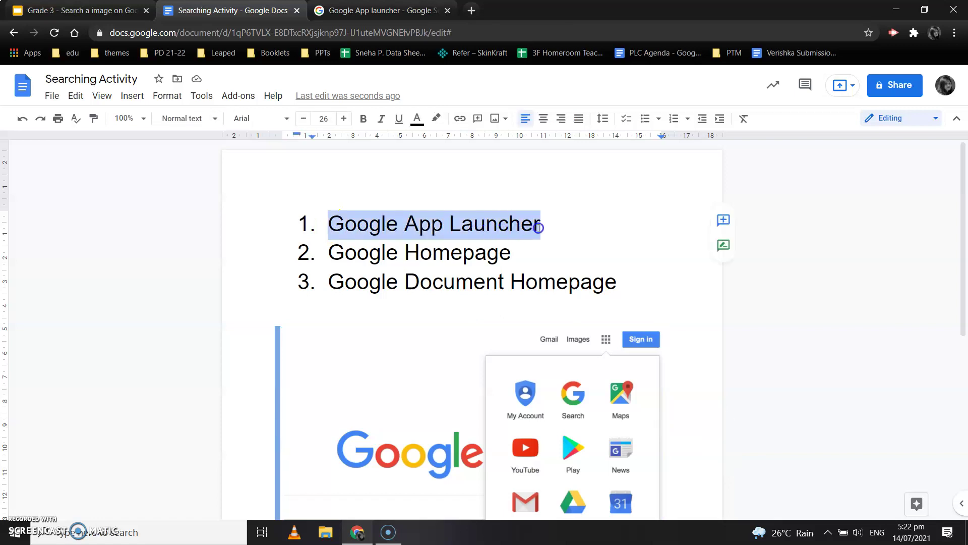
pyautogui.click(133, 96)
pyautogui.click(158, 393)
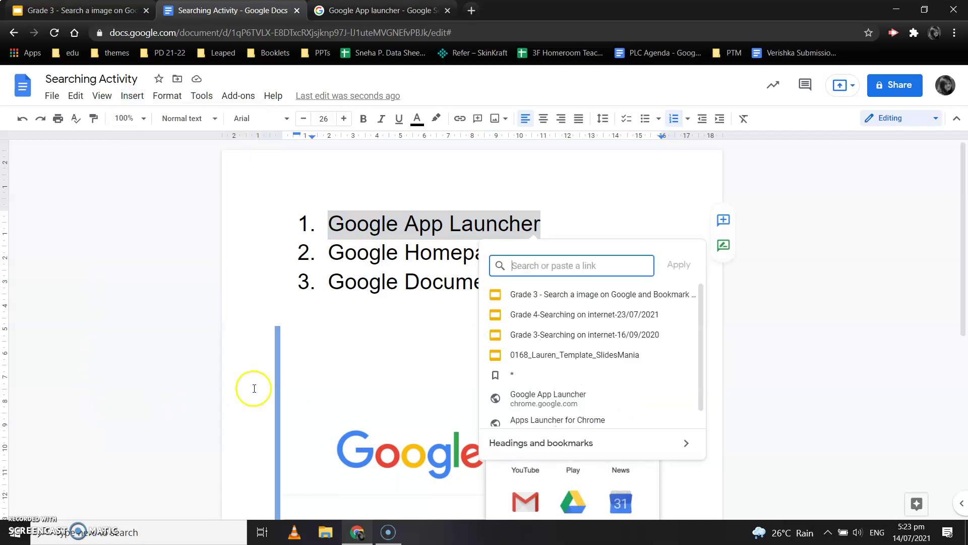
pyautogui.click(567, 450)
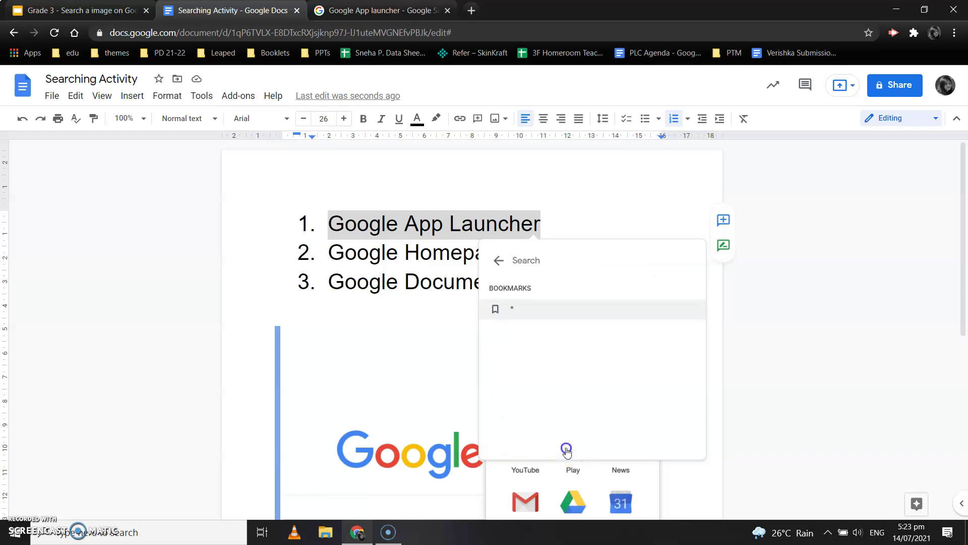
pyautogui.click(511, 310)
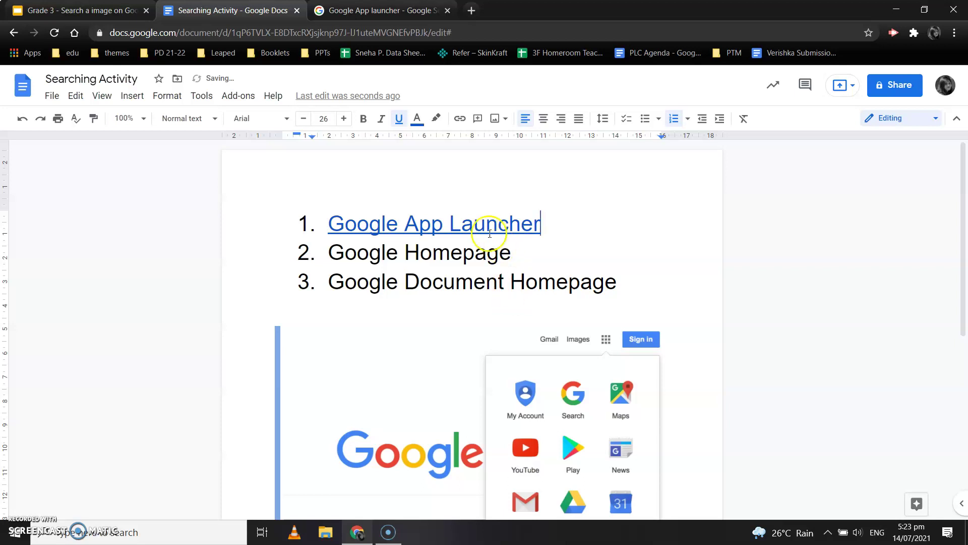
pyautogui.click(408, 226)
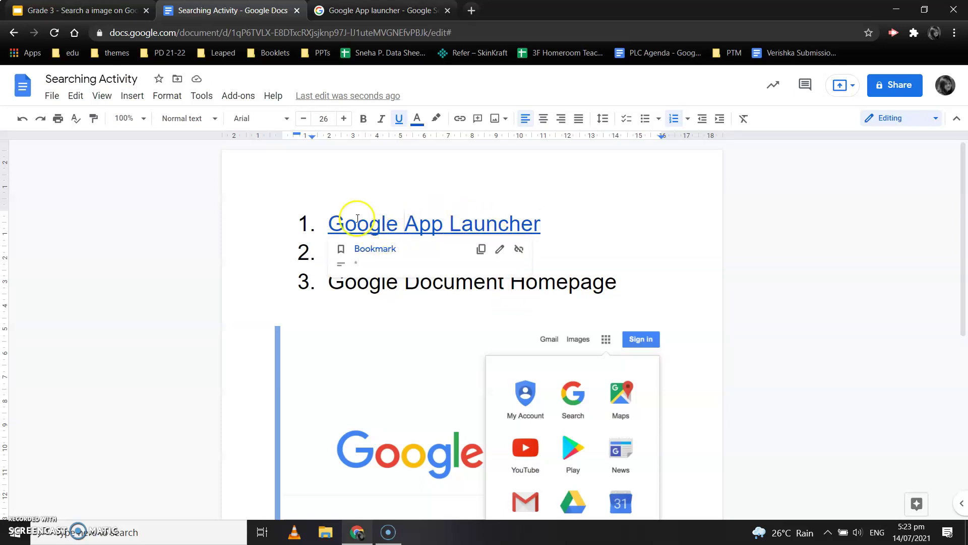
# Test the Google App Launcher link, then add two blank lines above the screenshot.
pyautogui.click(368, 254)
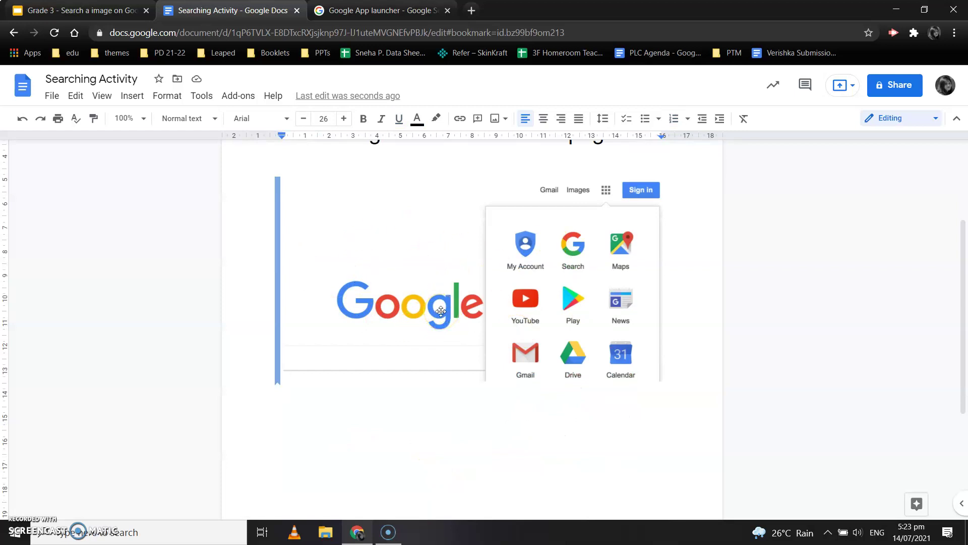
pyautogui.scroll(3, 441, 312)
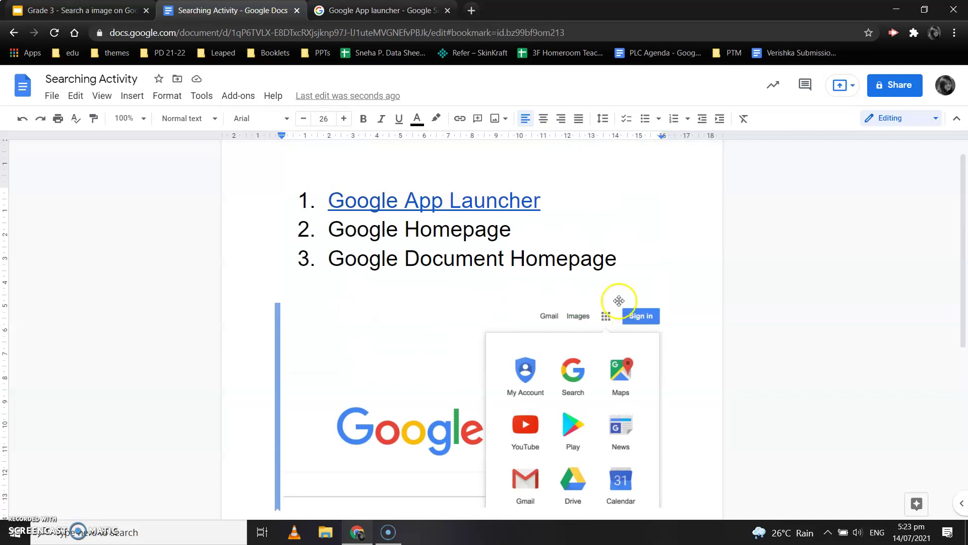
pyautogui.click(632, 266)
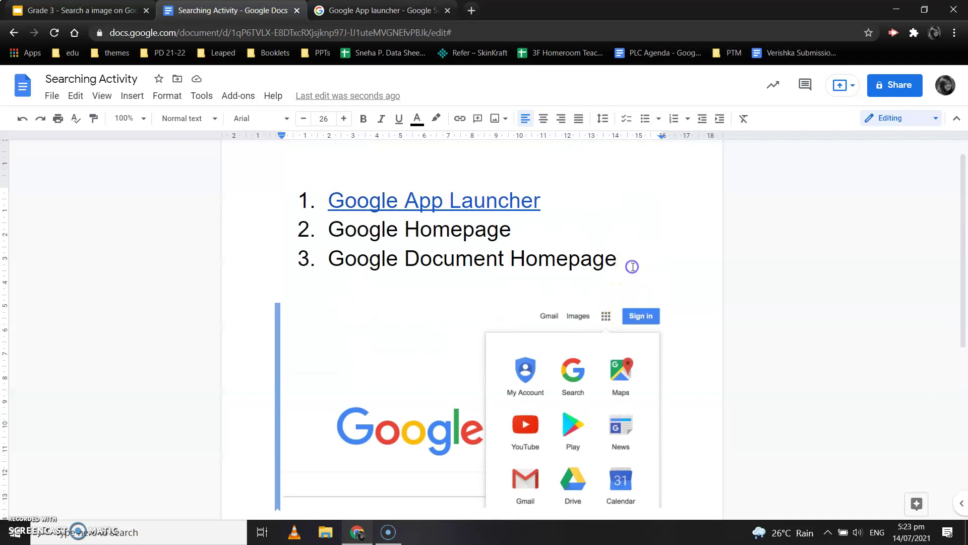
pyautogui.click(290, 286)
pyautogui.press('Return')
pyautogui.press('Return')
pyautogui.press('Return')
pyautogui.press('Return')
pyautogui.press('Return')
pyautogui.press('Return')
pyautogui.press('Return')
pyautogui.press('Return')
pyautogui.press('Return')
pyautogui.press('Return')
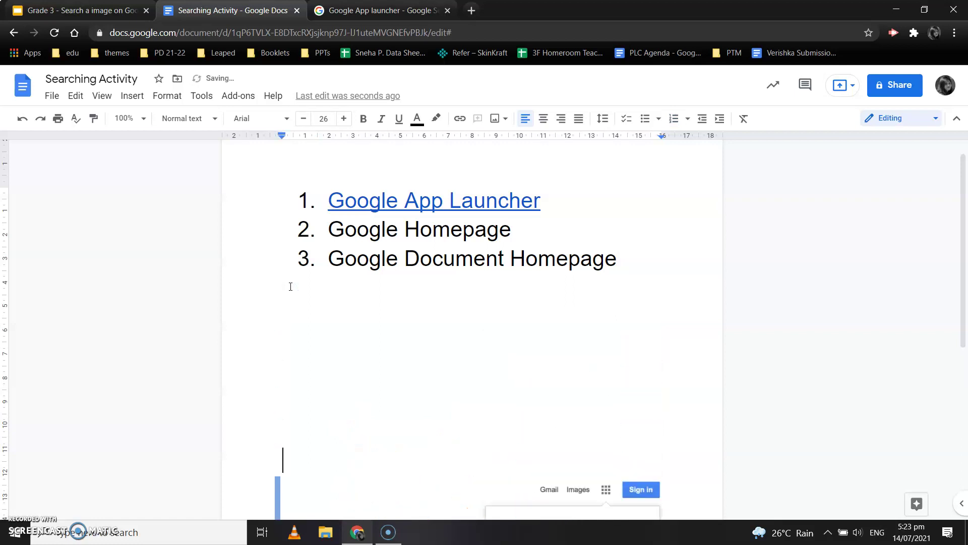
pyautogui.press('Return')
pyautogui.press('Return')
pyautogui.press('Return')
pyautogui.press('Return')
pyautogui.press('Return')
pyautogui.scroll(-5, 291, 287)
pyautogui.scroll(10, 291, 287)
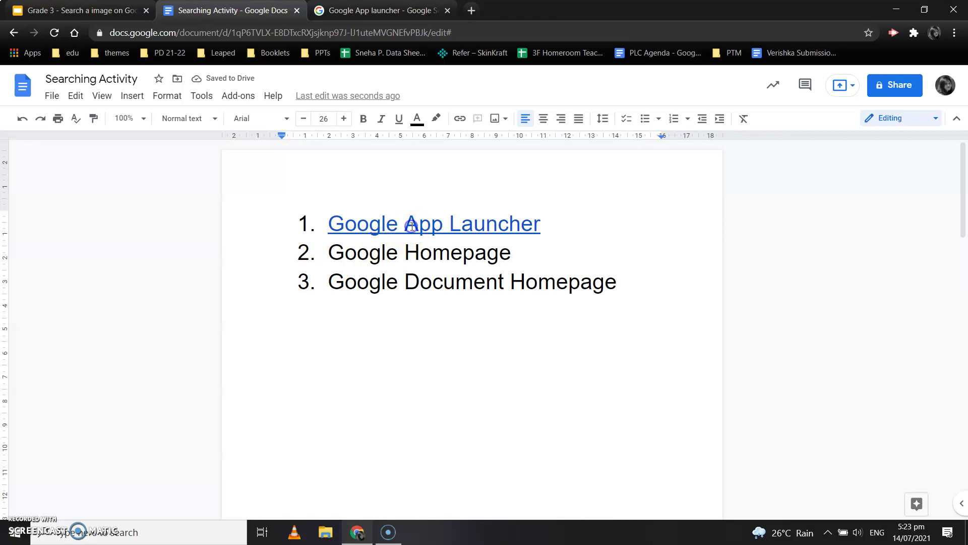
# Follow the Google App Launcher link again to confirm it reaches the screenshot.
pyautogui.click(412, 227)
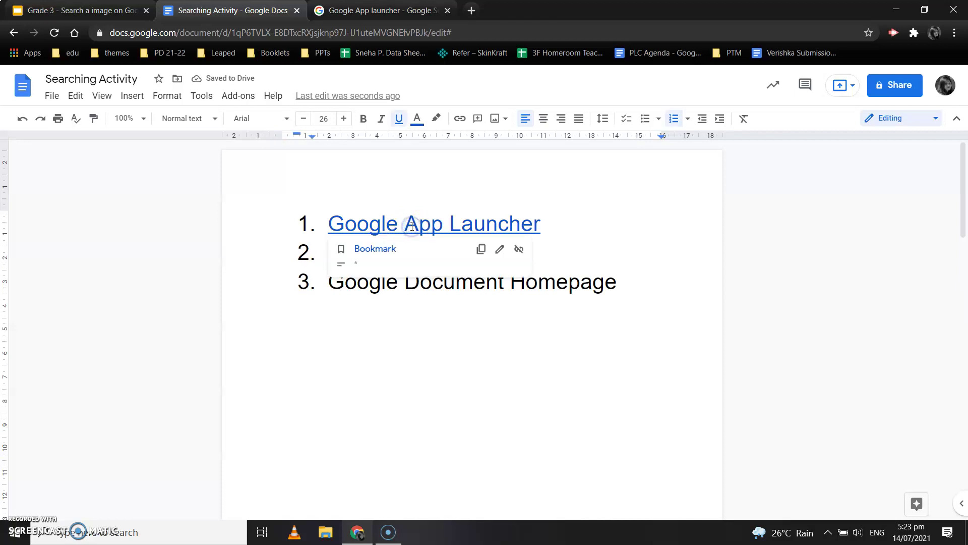
pyautogui.click(368, 250)
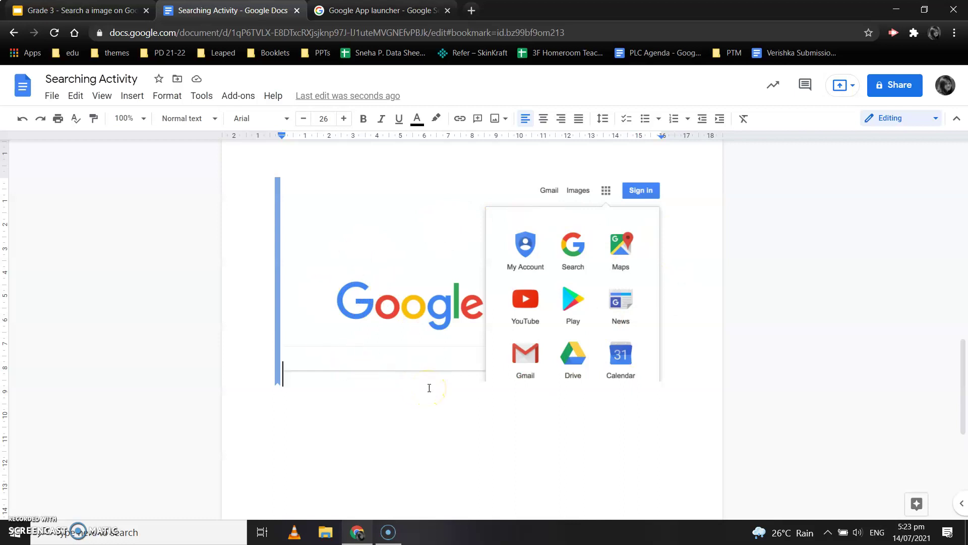
pyautogui.scroll(10, 429, 388)
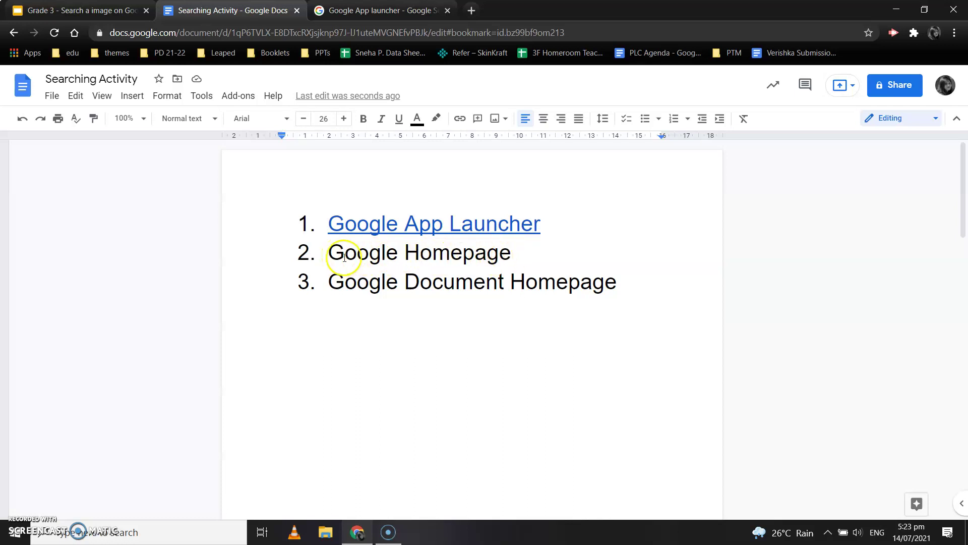
# Replace the Google Images search with 'Google Homepage' and run it.
pyautogui.click(369, 14)
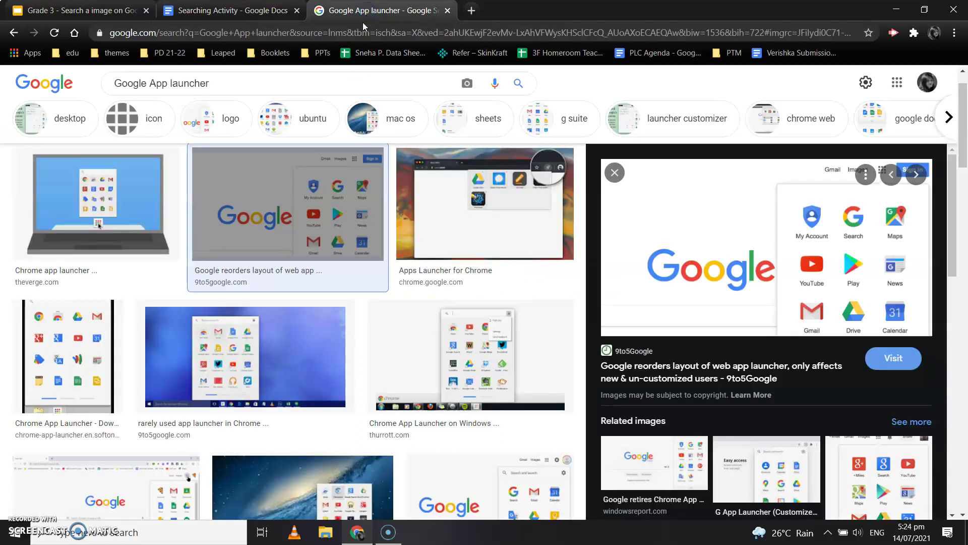
pyautogui.moveTo(210, 83); pyautogui.dragTo(112, 84)
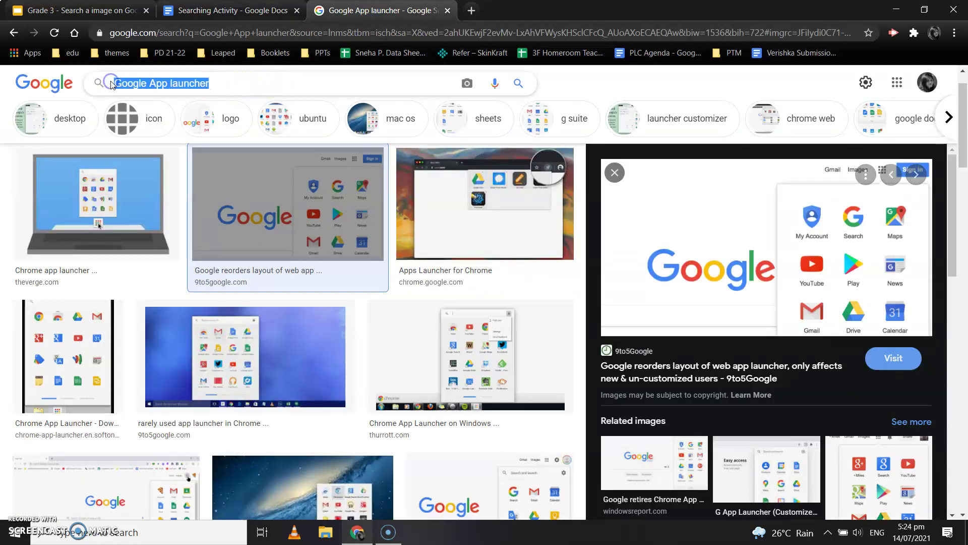
pyautogui.press('BackSpace')
pyautogui.write('Google ')
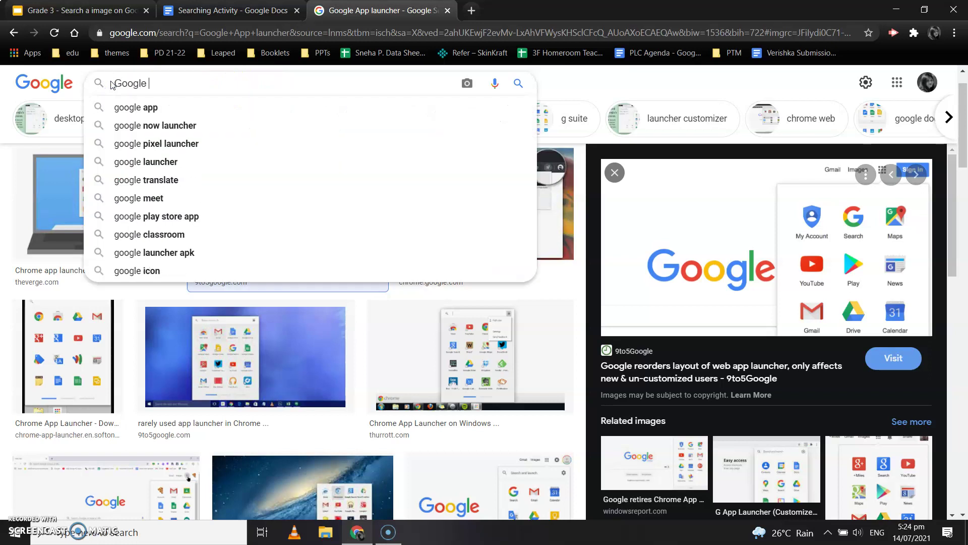
pyautogui.write('Homepage')
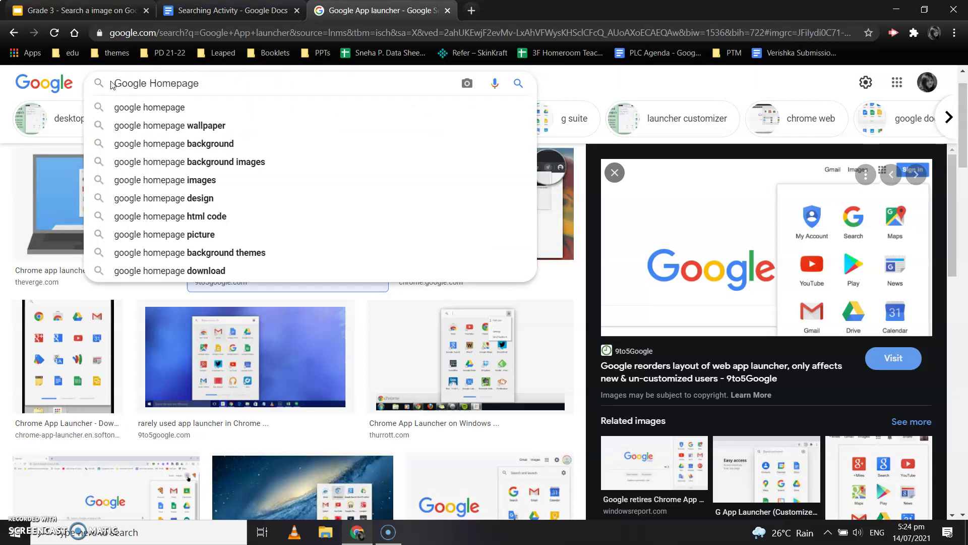
pyautogui.press('Return')
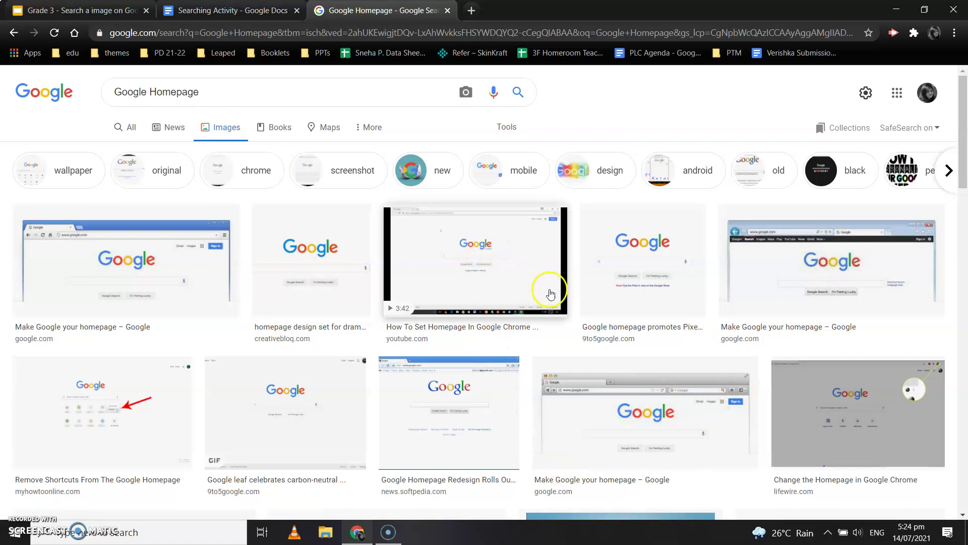
pyautogui.scroll(-1, 389, 370)
pyautogui.scroll(-3, 388, 370)
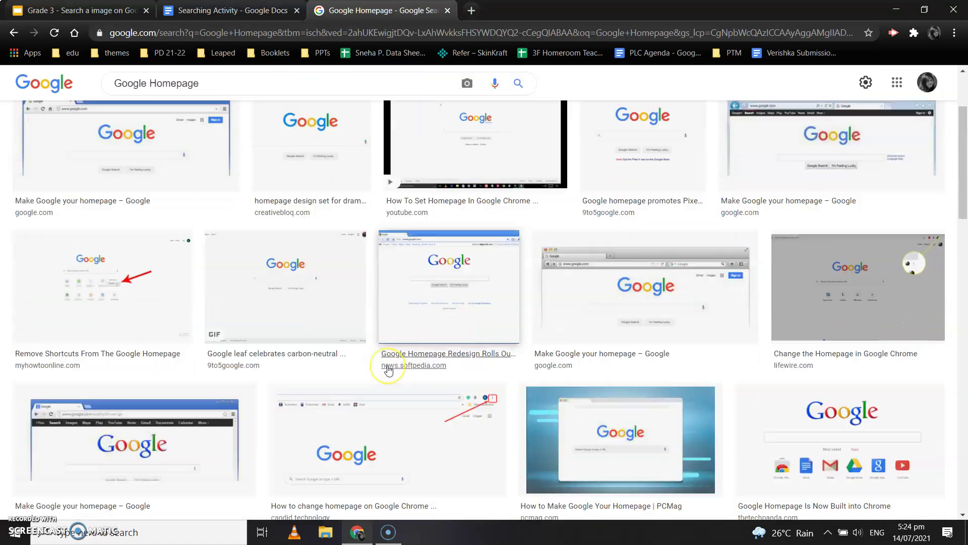
pyautogui.scroll(4, 391, 353)
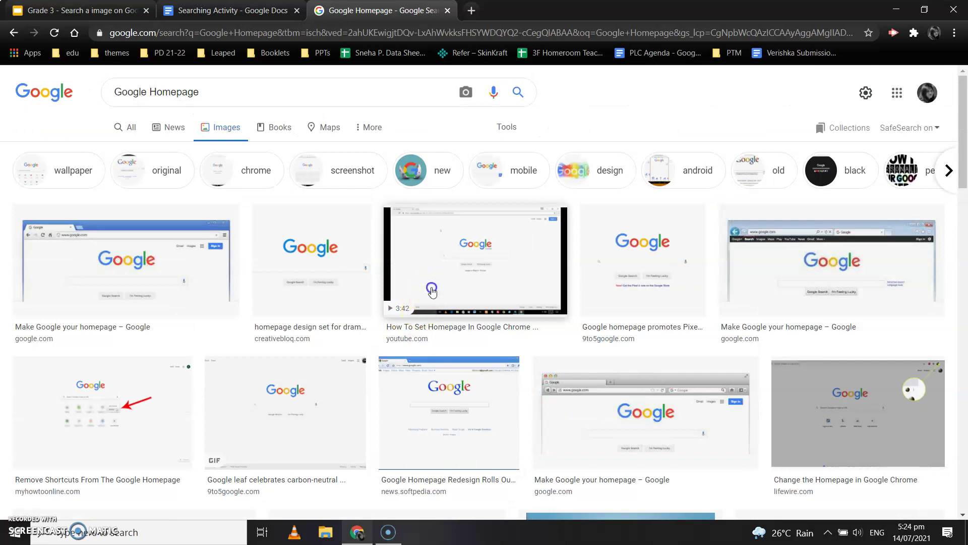
# Copy the YouTube homepage screenshot and return to the end of the Searching Activity document.
pyautogui.click(427, 301)
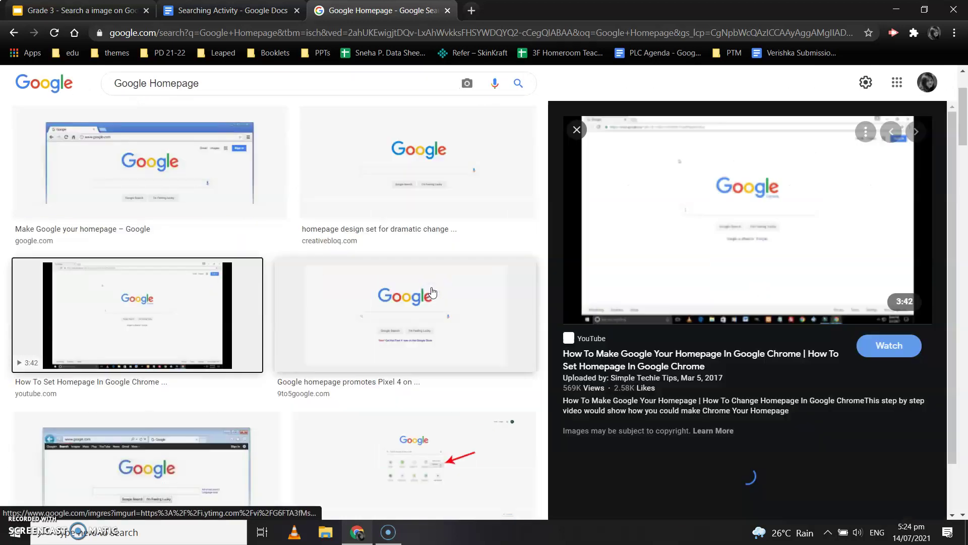
pyautogui.rightClick(704, 249)
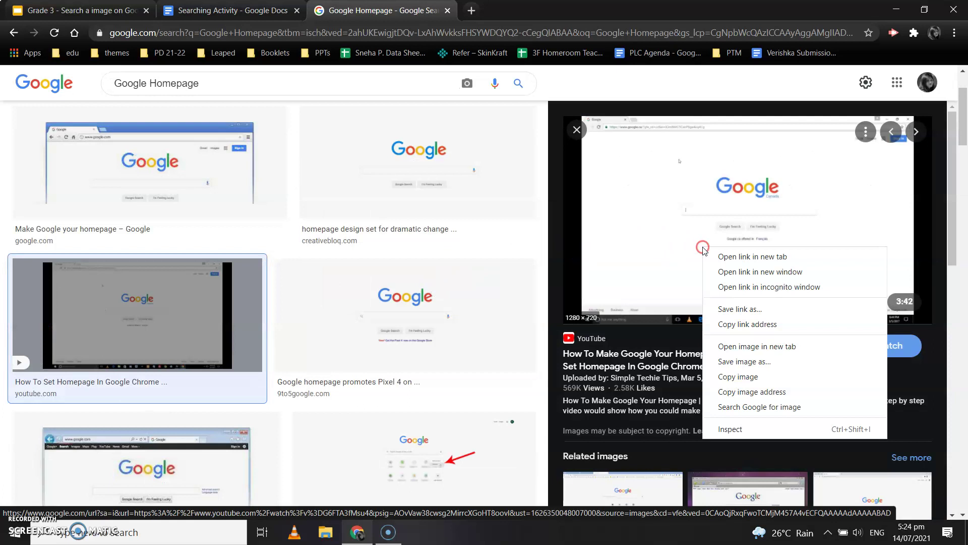
pyautogui.click(738, 376)
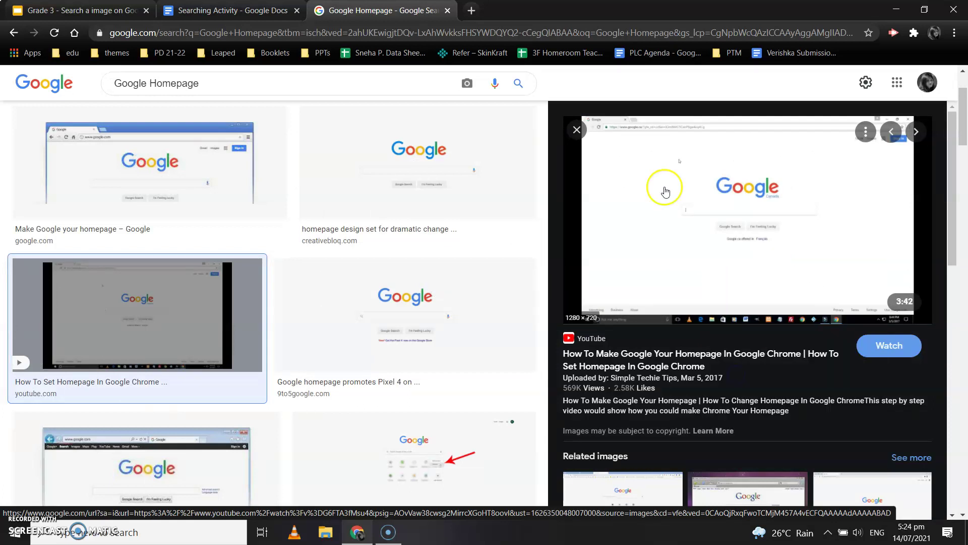
pyautogui.click(254, 8)
pyautogui.click(391, 369)
pyautogui.hotkey('ctrl', 'Return')
# Paste the homepage screenshot on a new line below the app launcher screenshot.
pyautogui.hotkey('ctrl', 'v')
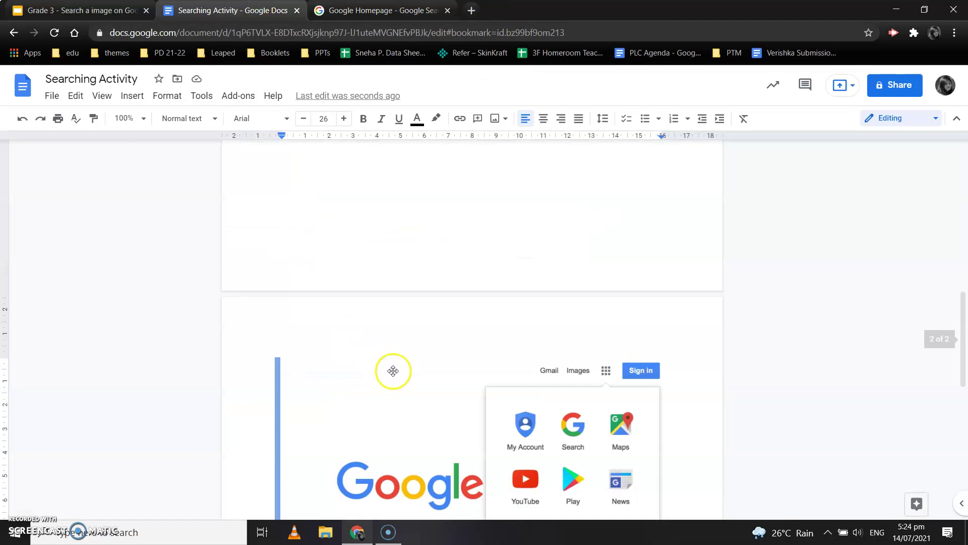
pyautogui.click(677, 429)
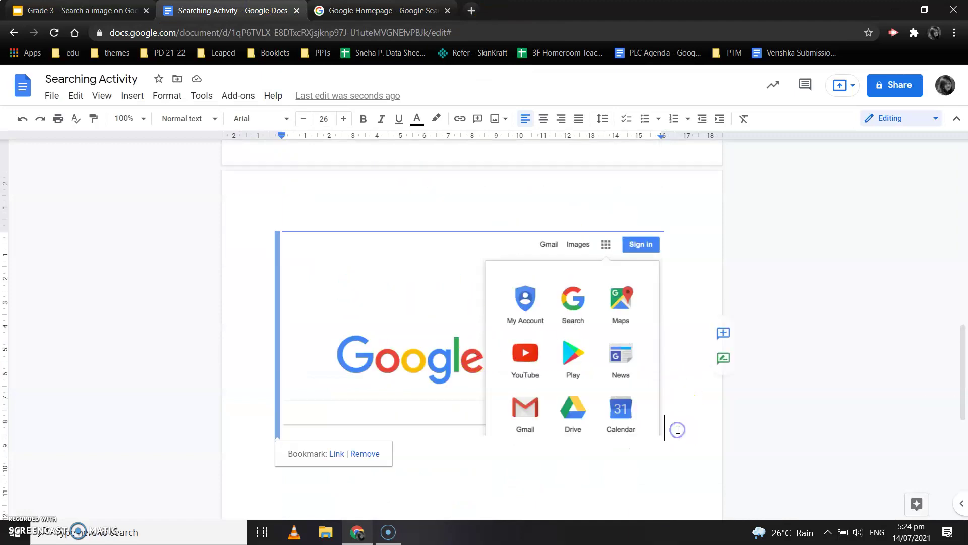
pyautogui.press('Return')
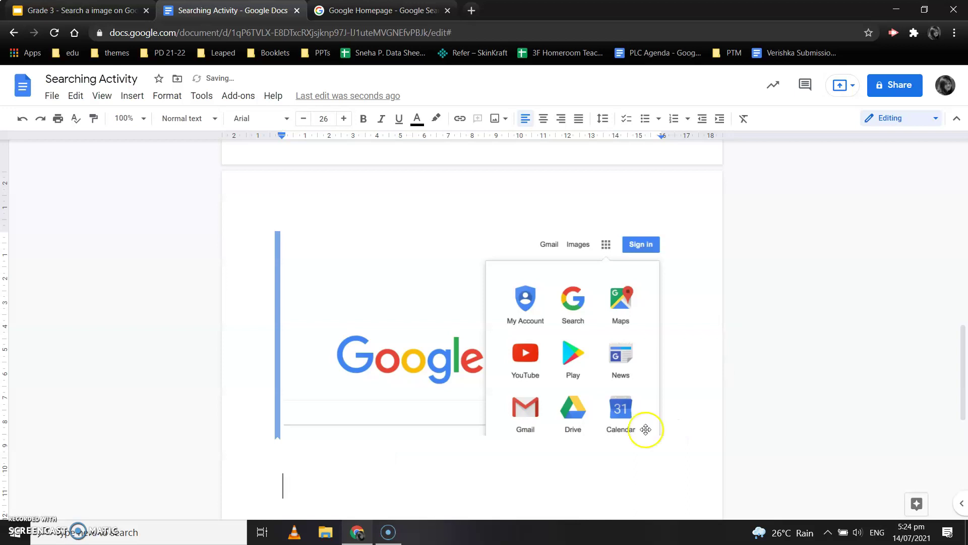
pyautogui.rightClick(301, 490)
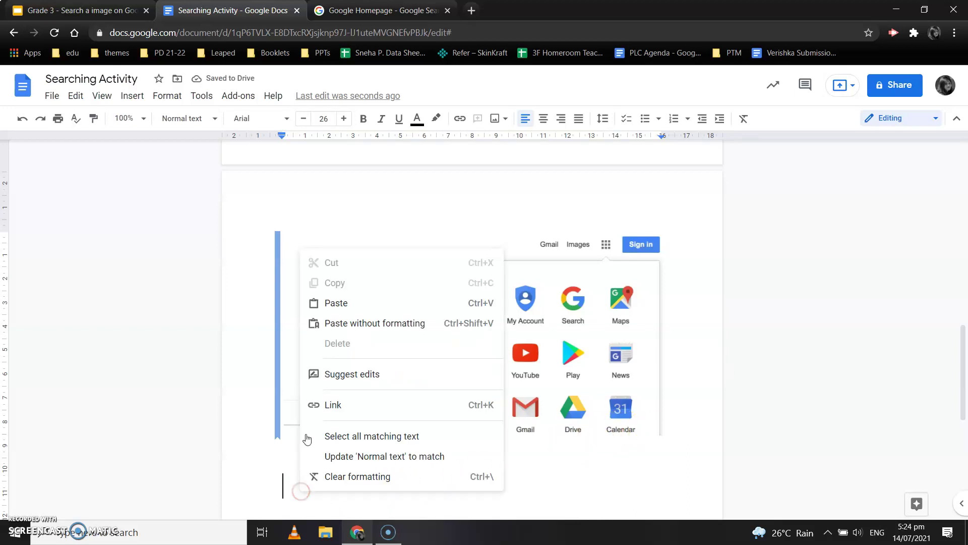
pyautogui.click(313, 303)
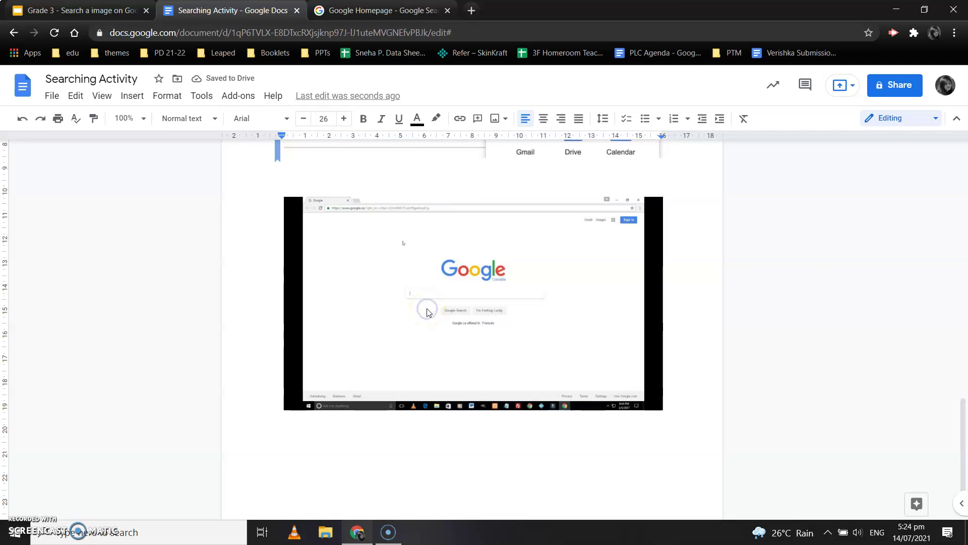
# Add a bookmark to the pasted homepage screenshot.
pyautogui.click(428, 313)
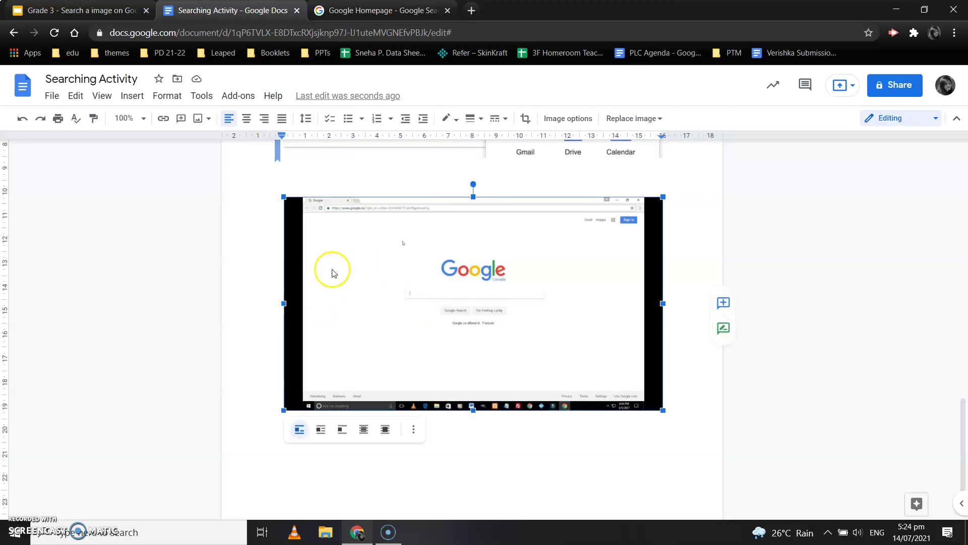
pyautogui.click(130, 95)
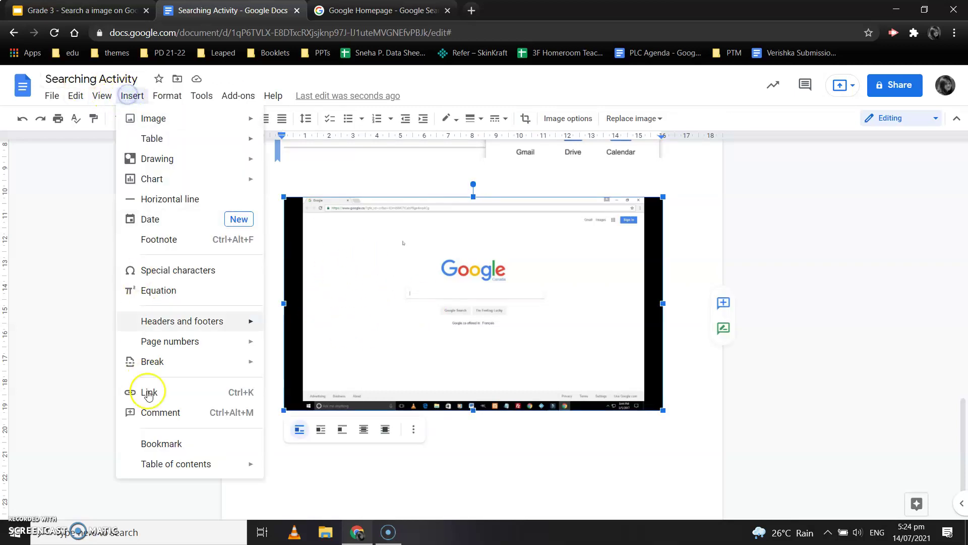
pyautogui.click(161, 444)
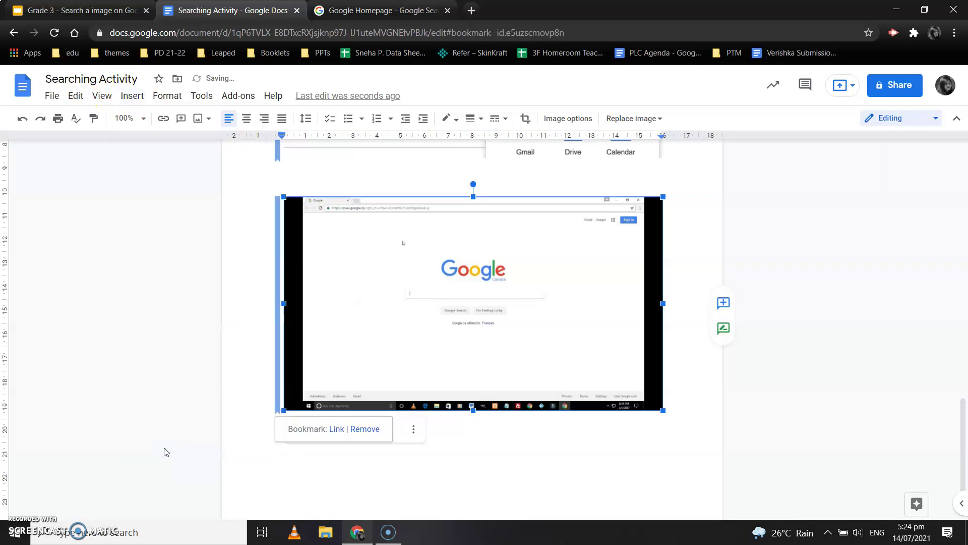
pyautogui.scroll(15, 298, 395)
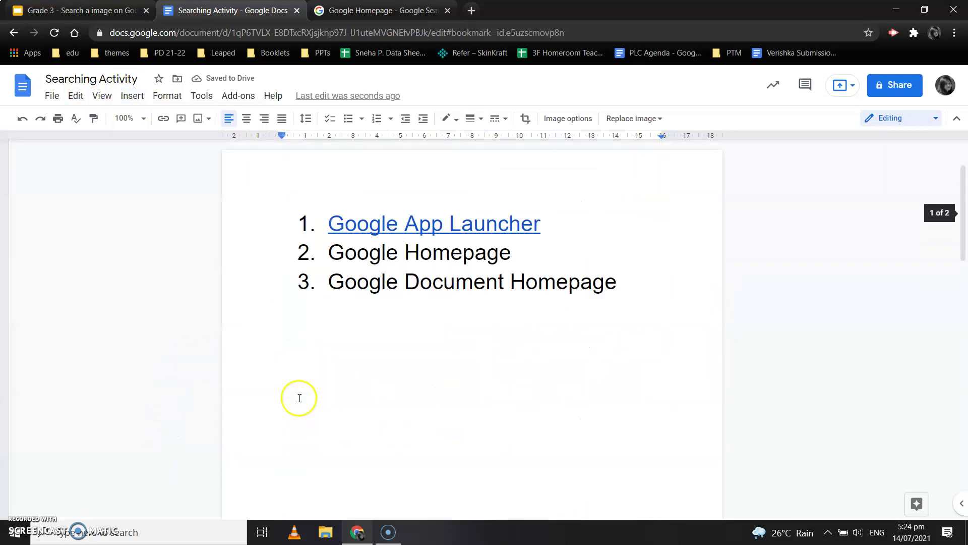
# Link list item 'Google Homepage' to the homepage screenshot's bookmark and test the link.
pyautogui.click(511, 257)
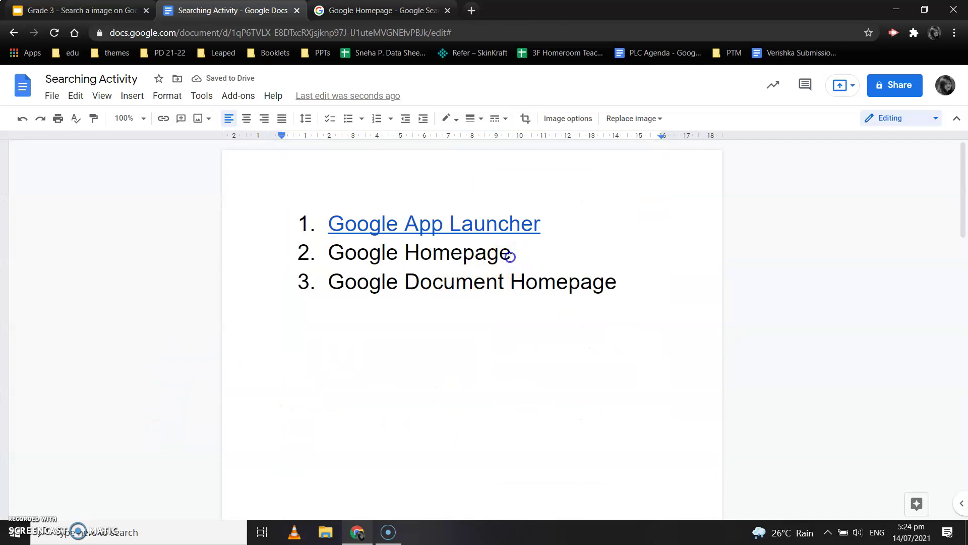
pyautogui.keyDown('shift'); pyautogui.click(335, 257); pyautogui.keyUp('shift')
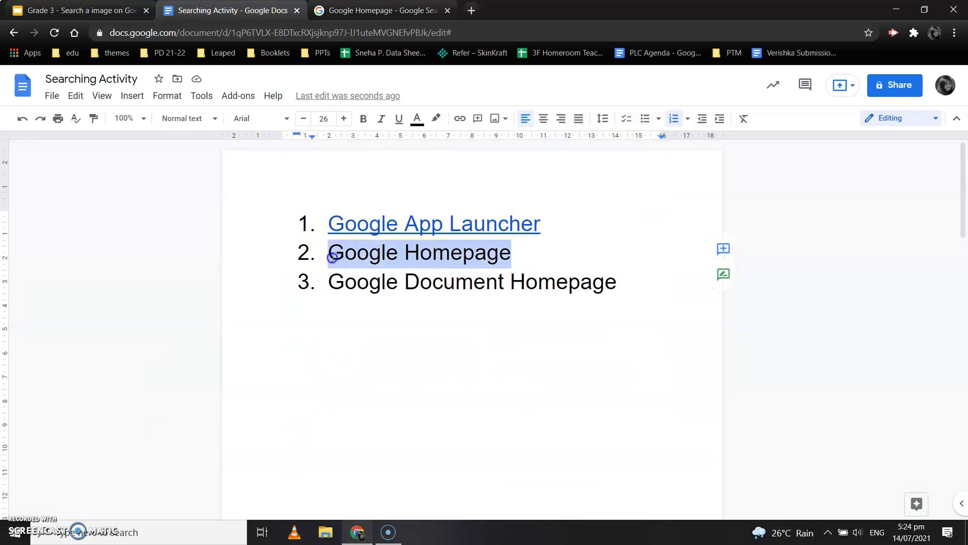
pyautogui.click(132, 96)
pyautogui.click(166, 392)
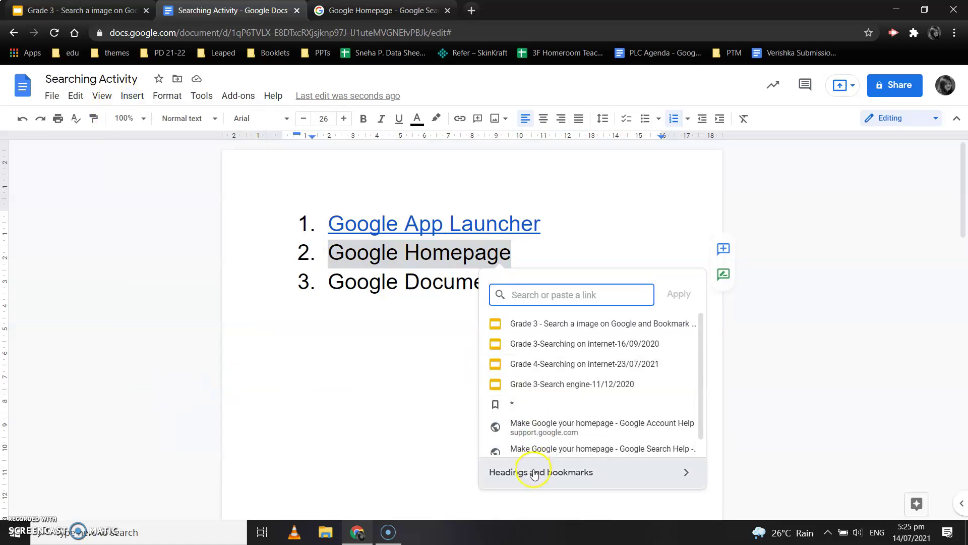
pyautogui.click(535, 473)
pyautogui.click(512, 359)
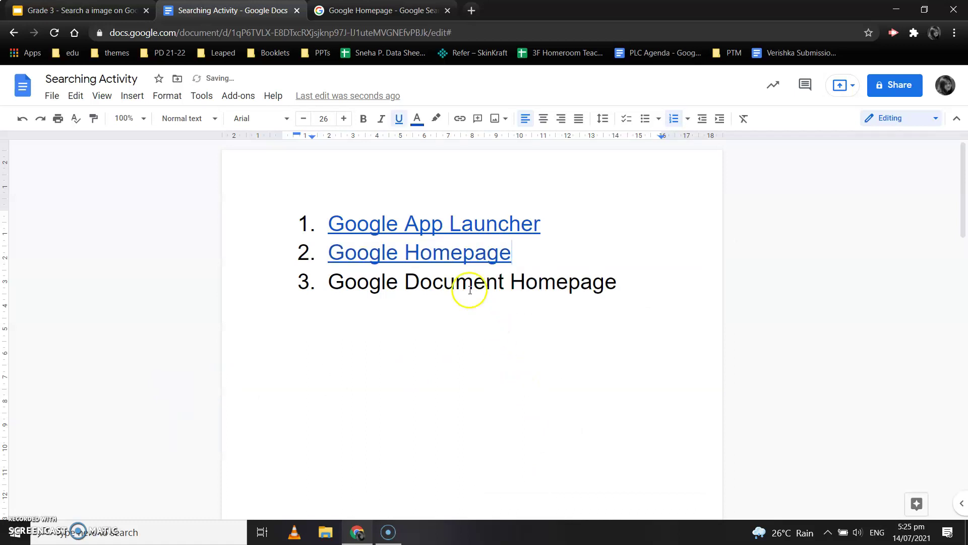
pyautogui.click(442, 255)
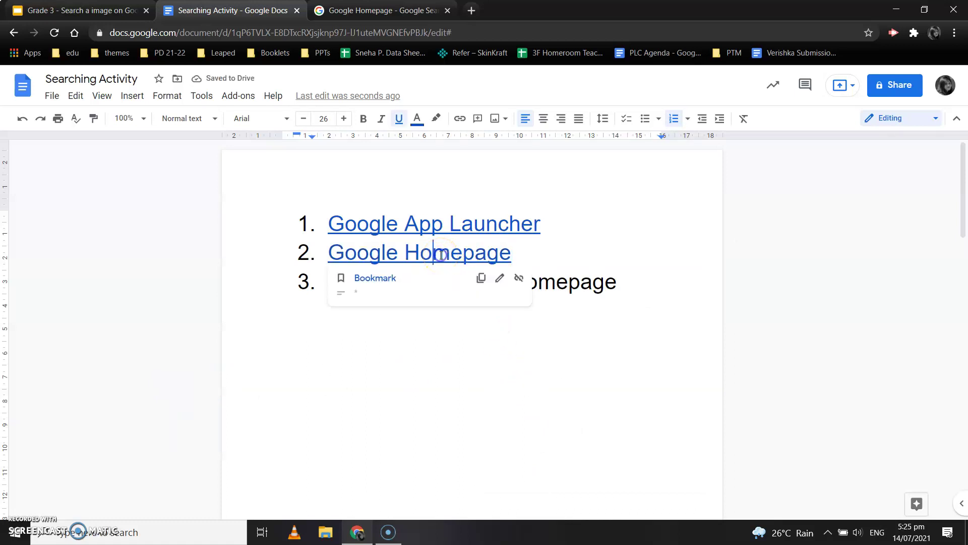
pyautogui.click(374, 279)
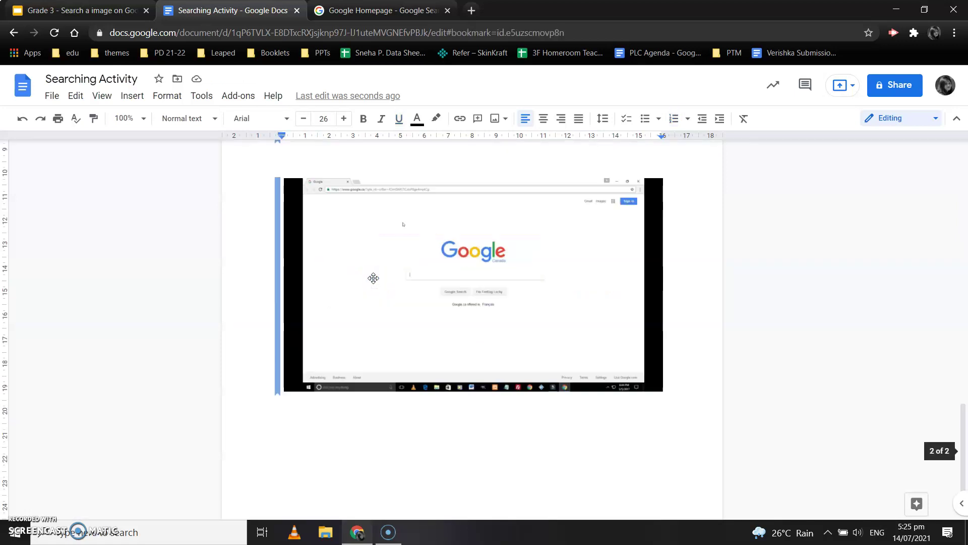